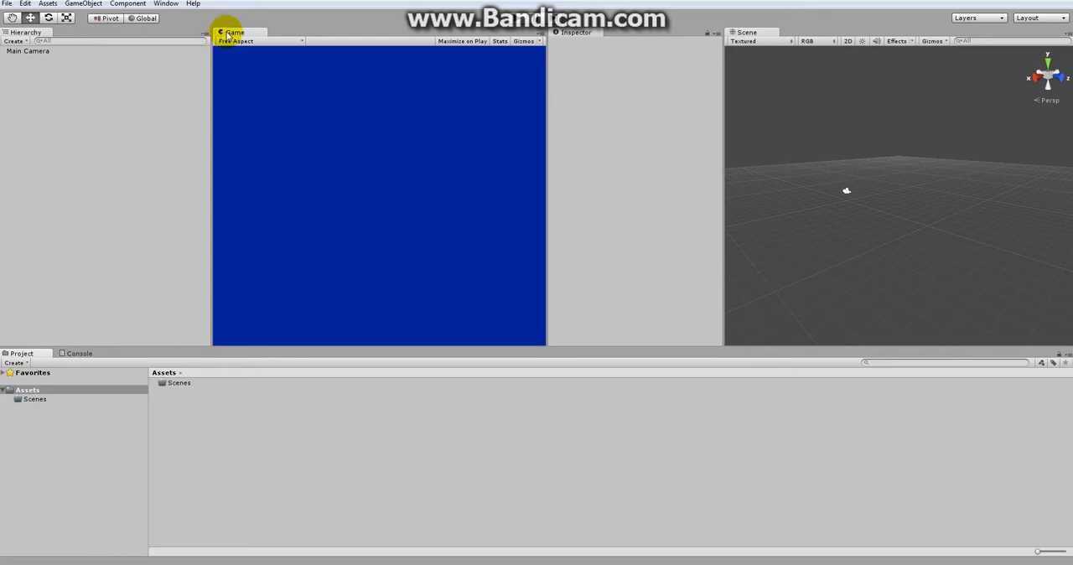
Step: Dock the Scene view beside the Game view, and switch the workspace to the Default layout
left_click_drag(746, 32, 277, 33)
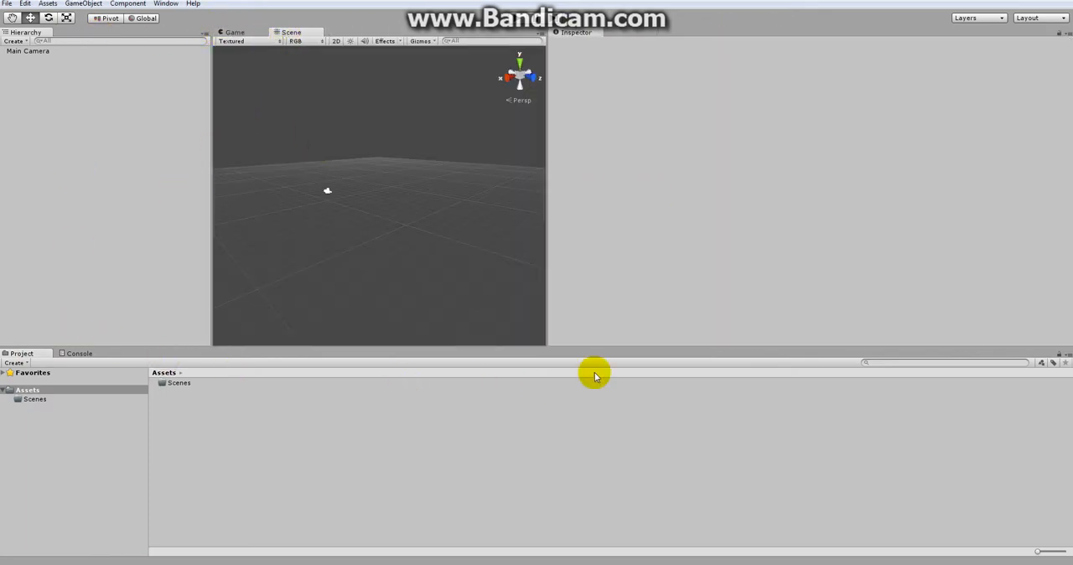
left_click(1031, 19)
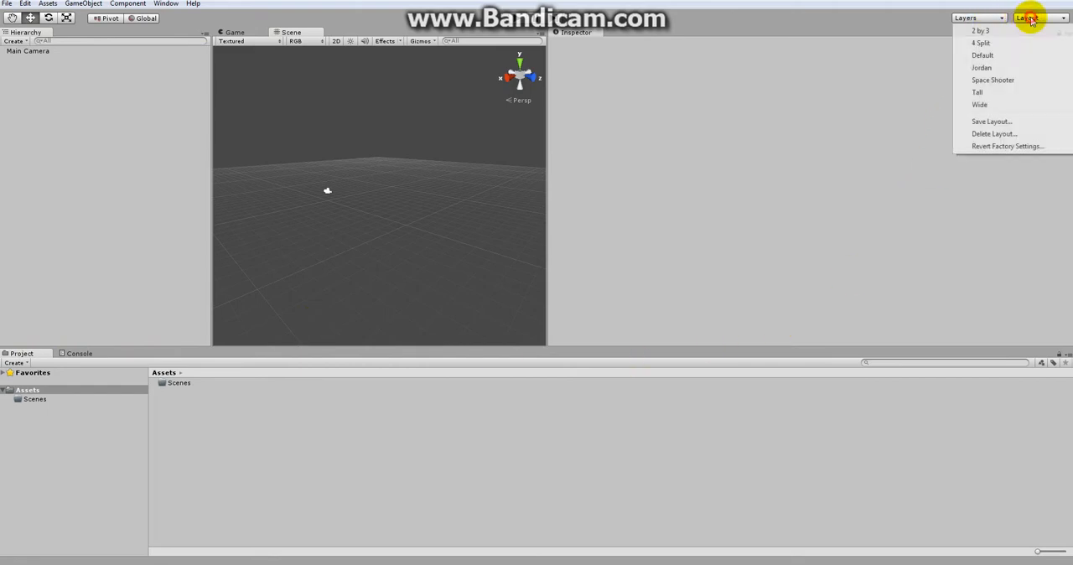
left_click(990, 56)
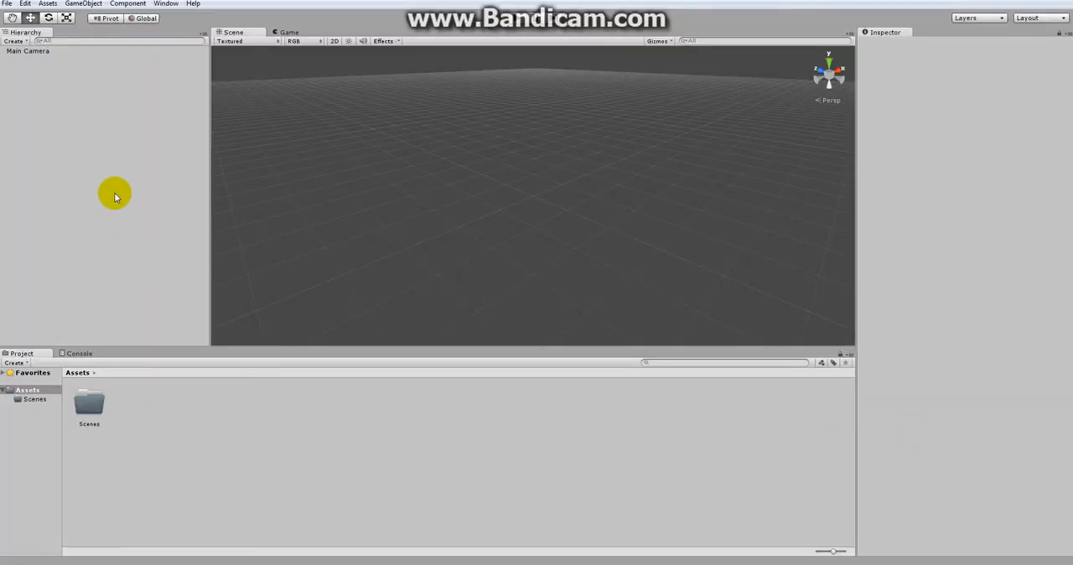
Step: Switch the workspace to the 2 by 3 layout and from there to the 4 Split layout
left_click(1035, 17)
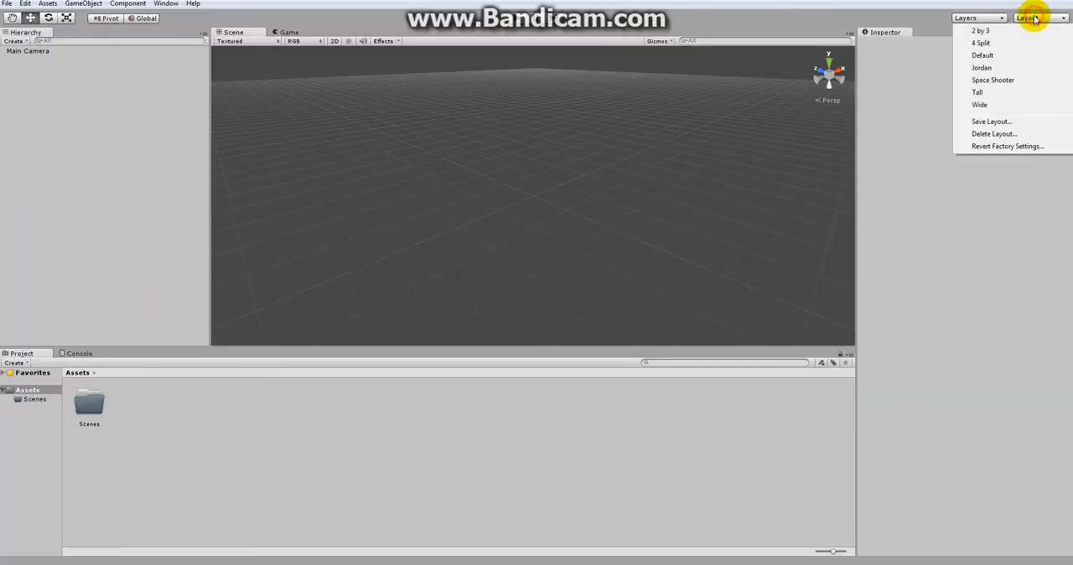
left_click(1011, 33)
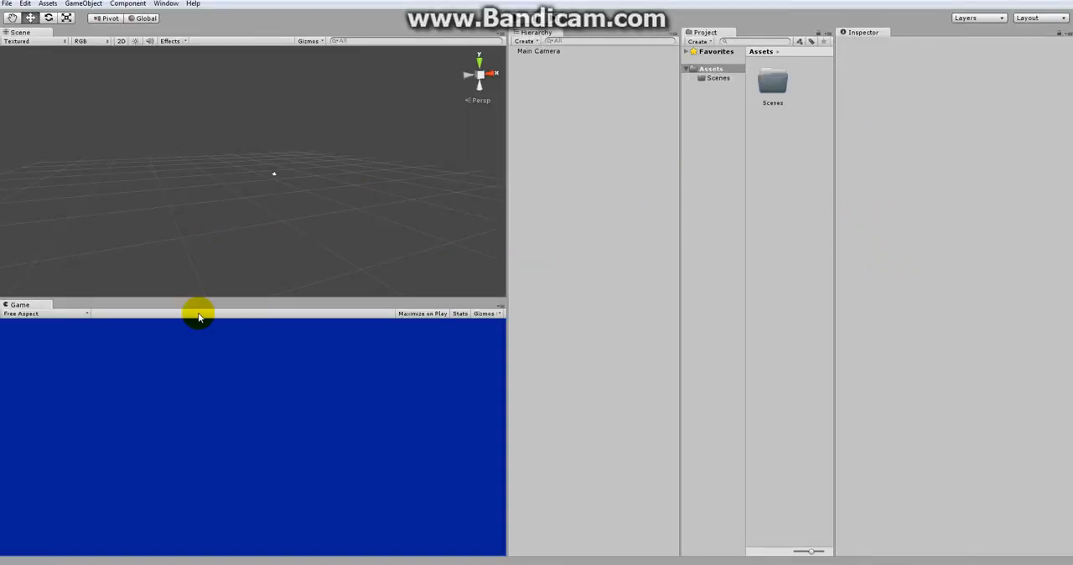
left_click(1033, 18)
left_click(1008, 42)
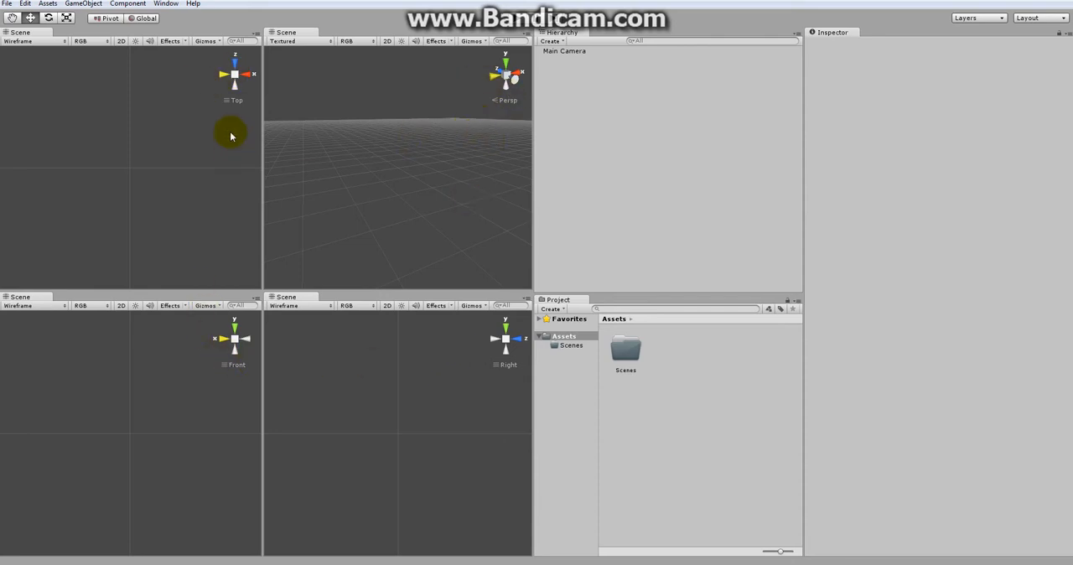
Step: Toggle the Top and Front scene views between perspective and orthographic projection
left_click(235, 101)
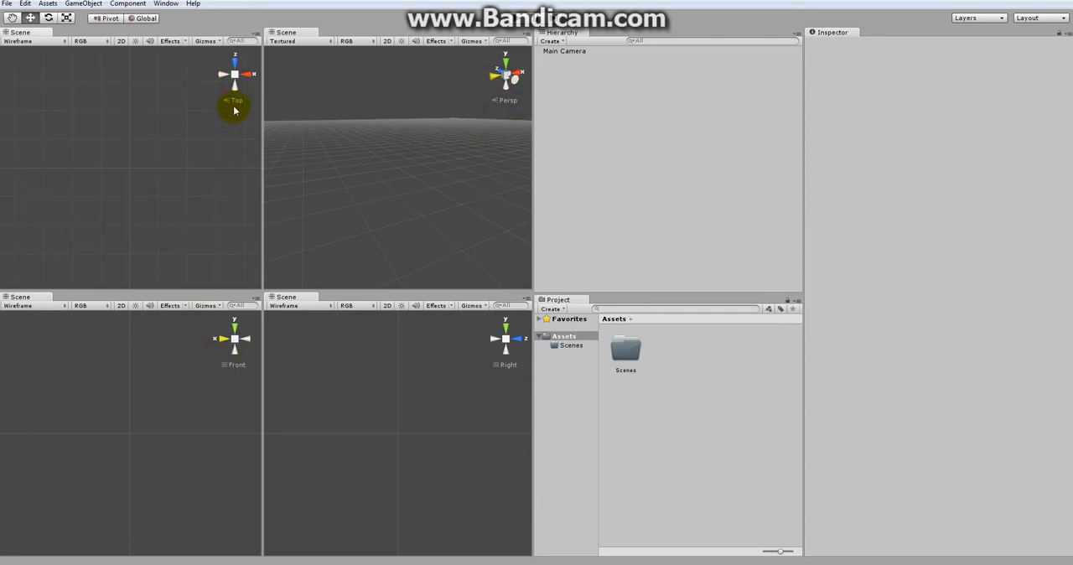
left_click(237, 101)
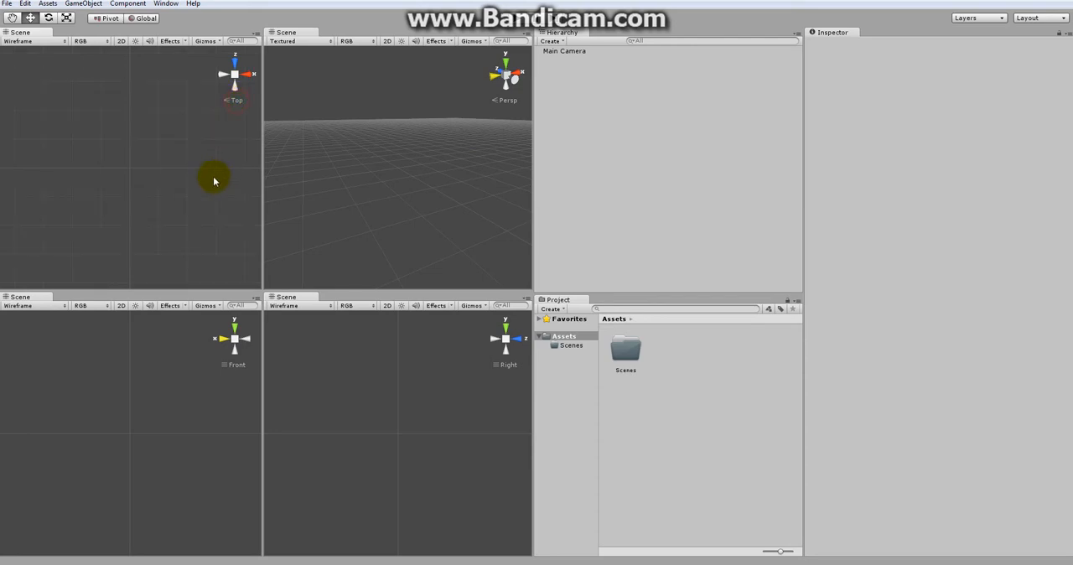
left_click(239, 100)
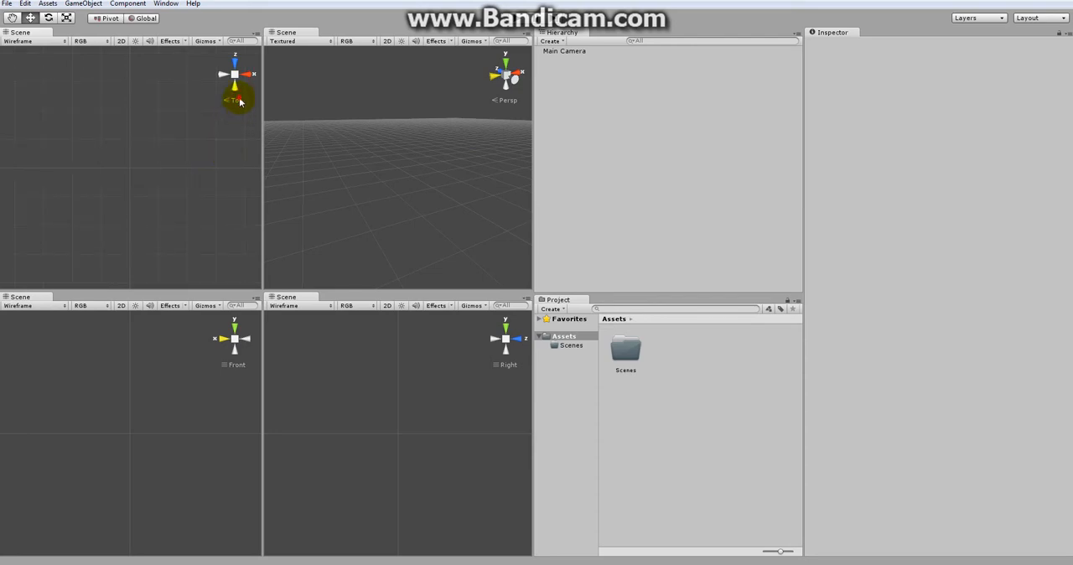
left_click(239, 101)
left_click(235, 367)
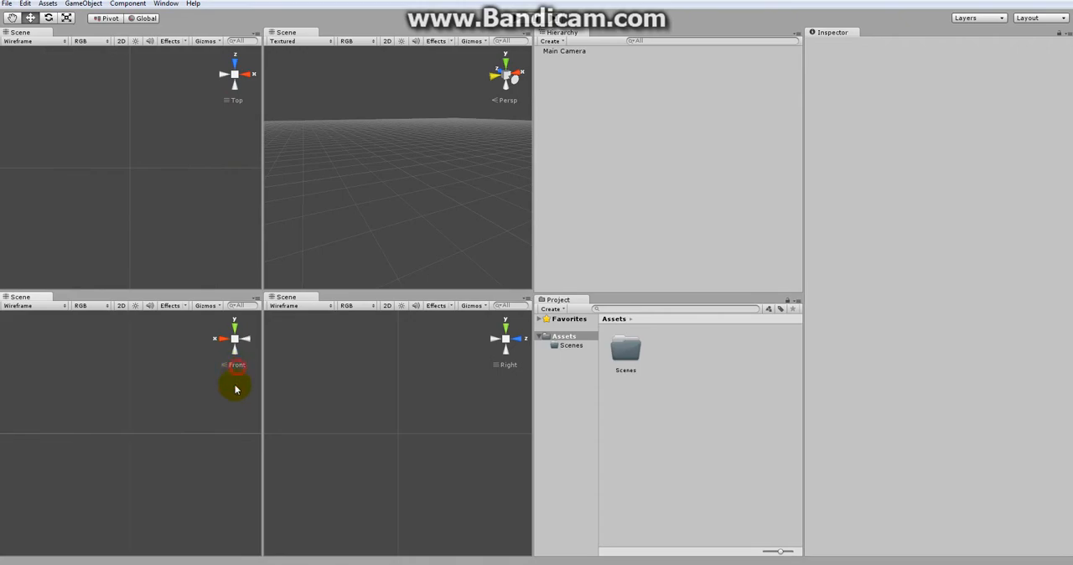
Step: Switch to the Space Shooter layout and check its Game and Scene views
left_click(1049, 17)
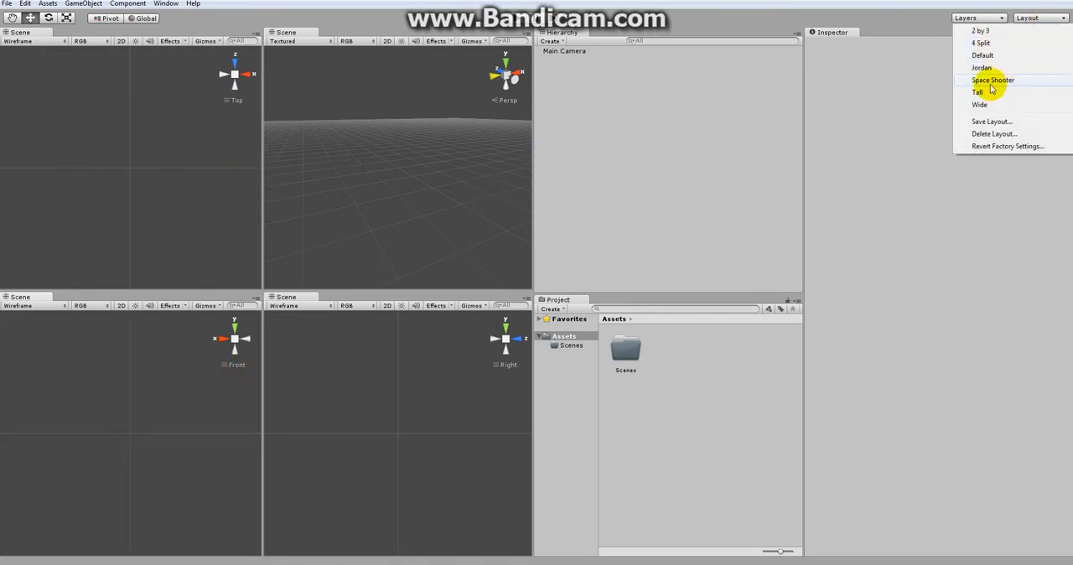
left_click(998, 81)
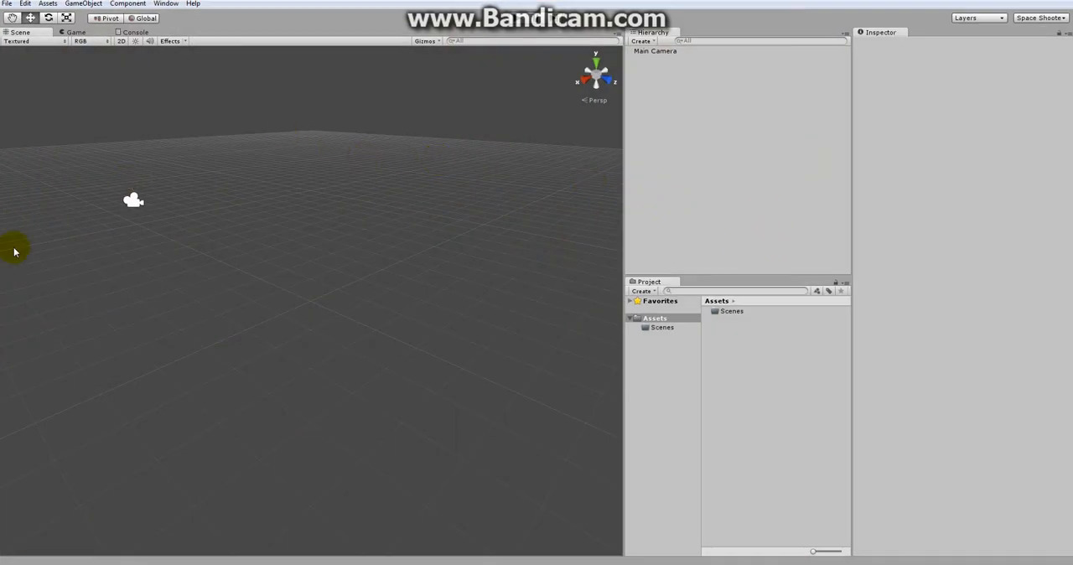
left_click(76, 34)
left_click(20, 32)
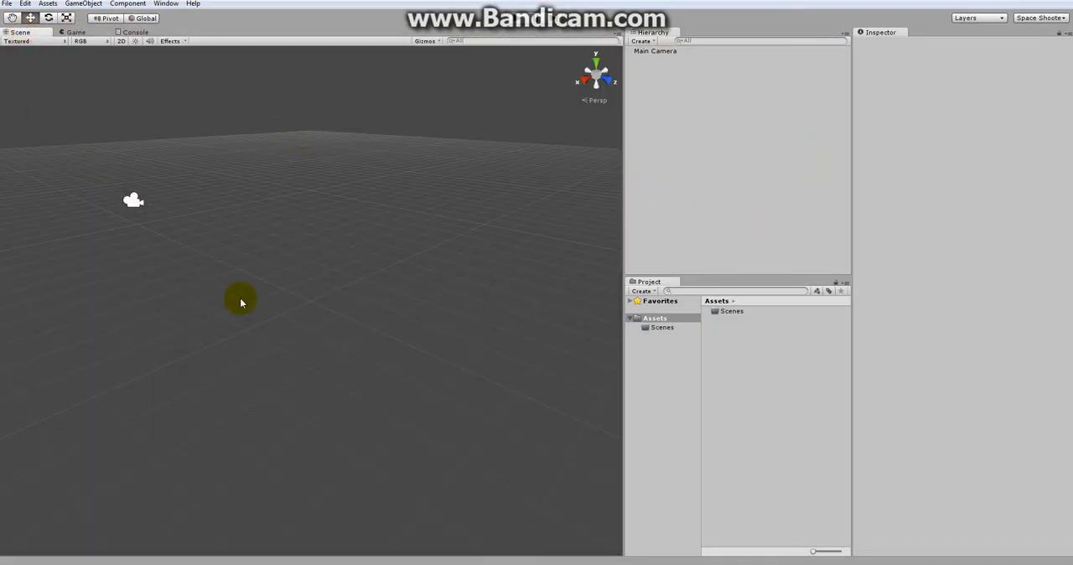
Step: Load the custom layout listed between Default and Space Shooter, and resize its panels for a taller Hierarchy and a wider Scene view
left_click(1040, 17)
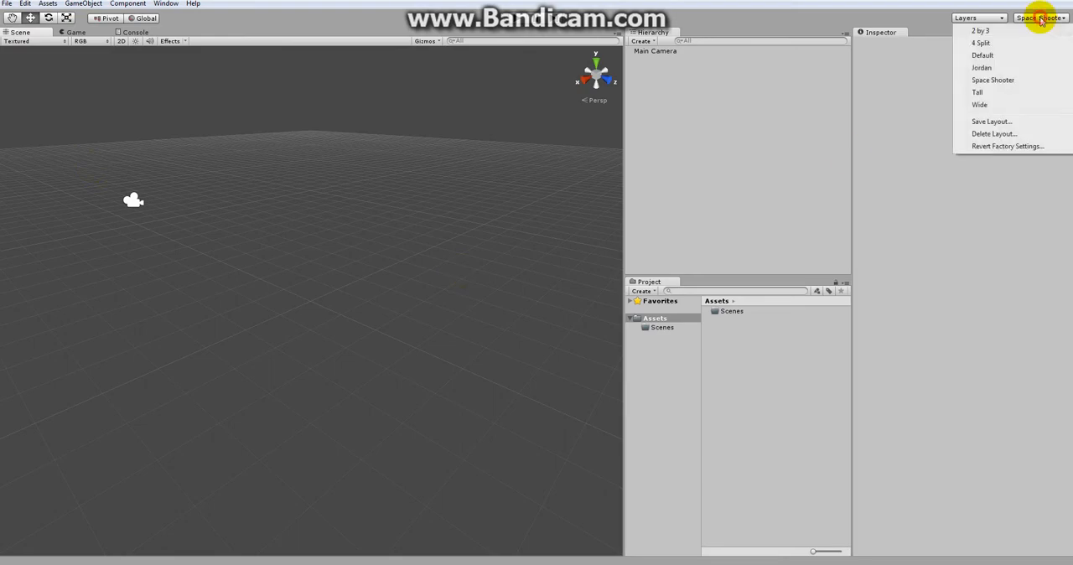
left_click(988, 68)
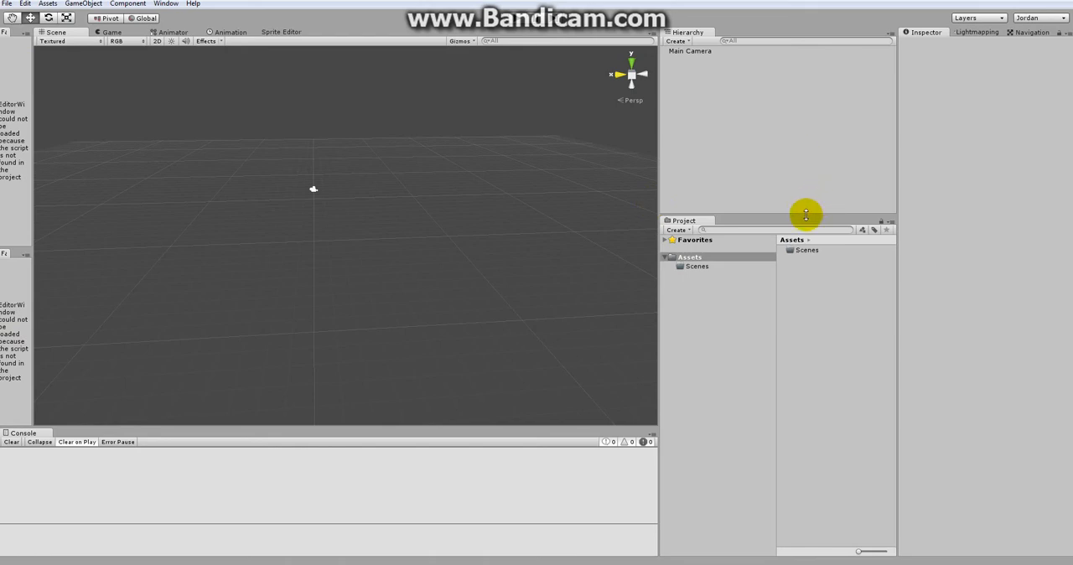
left_click_drag(806, 215, 797, 279)
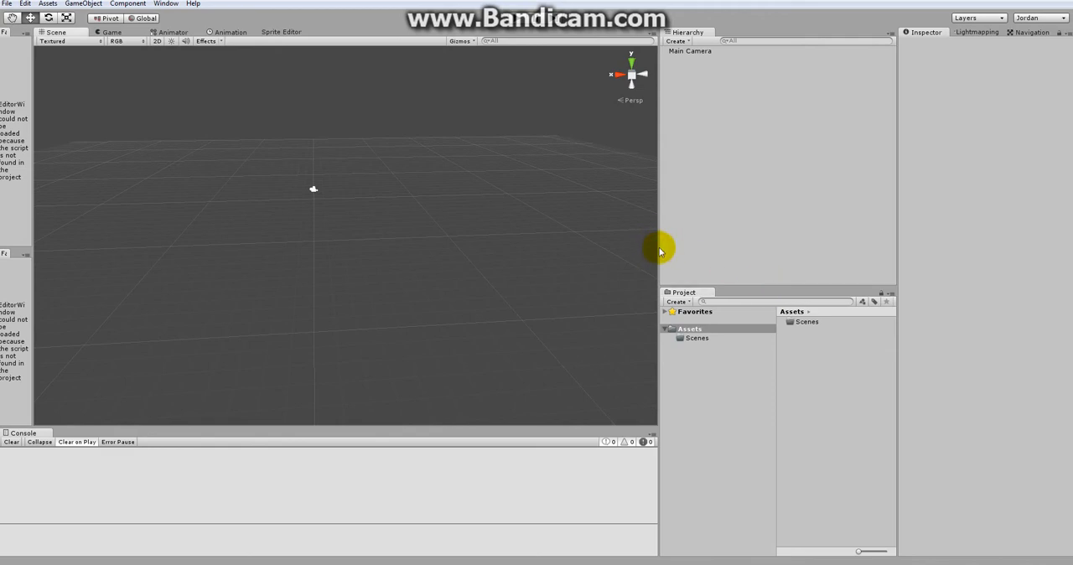
mouse_move(660, 250)
left_mouse_down()
mouse_move(695, 247)
mouse_move(657, 243)
left_mouse_up()
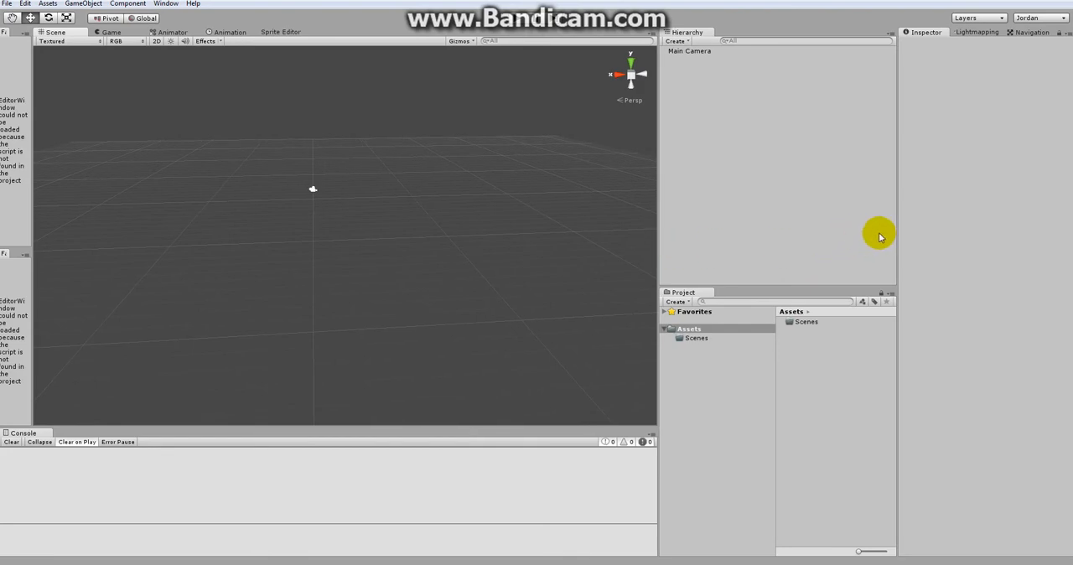
mouse_move(898, 229)
left_mouse_down()
mouse_move(918, 230)
mouse_move(898, 230)
left_mouse_up()
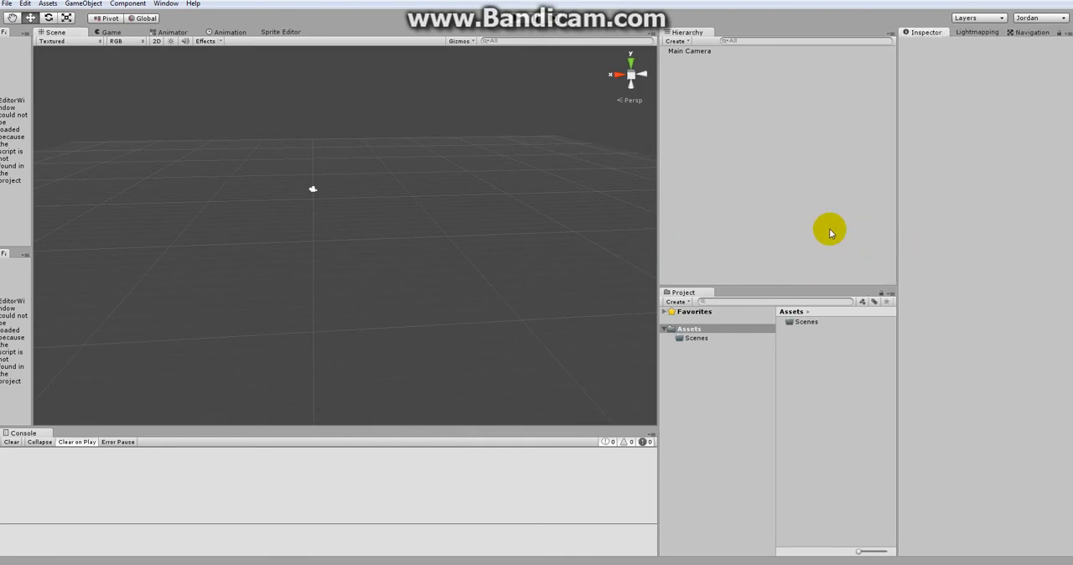
left_click_drag(657, 203, 742, 204)
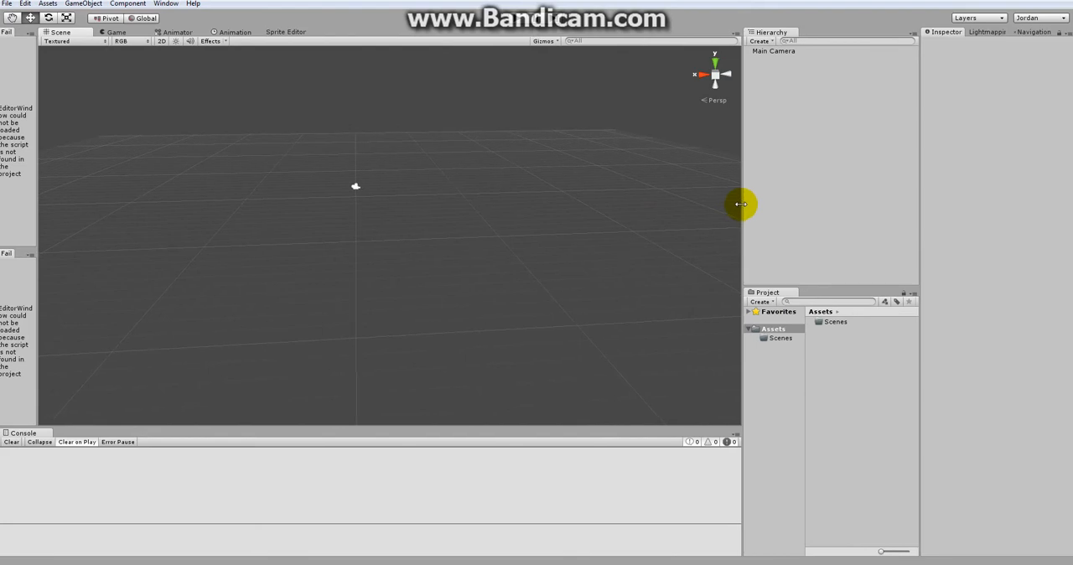
Step: Save the resized window layout under its existing name
left_click(1037, 18)
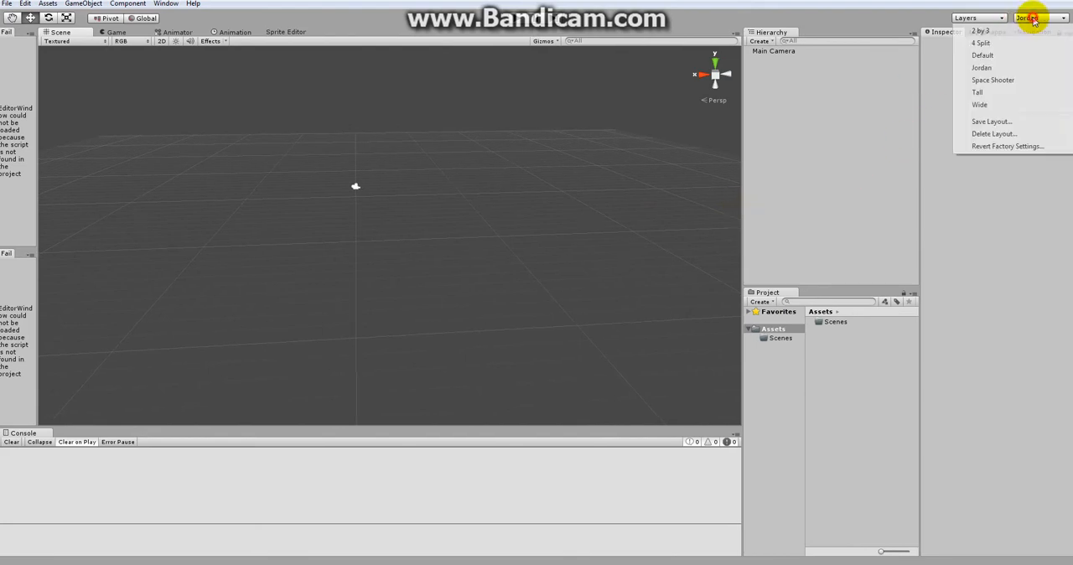
left_click(988, 123)
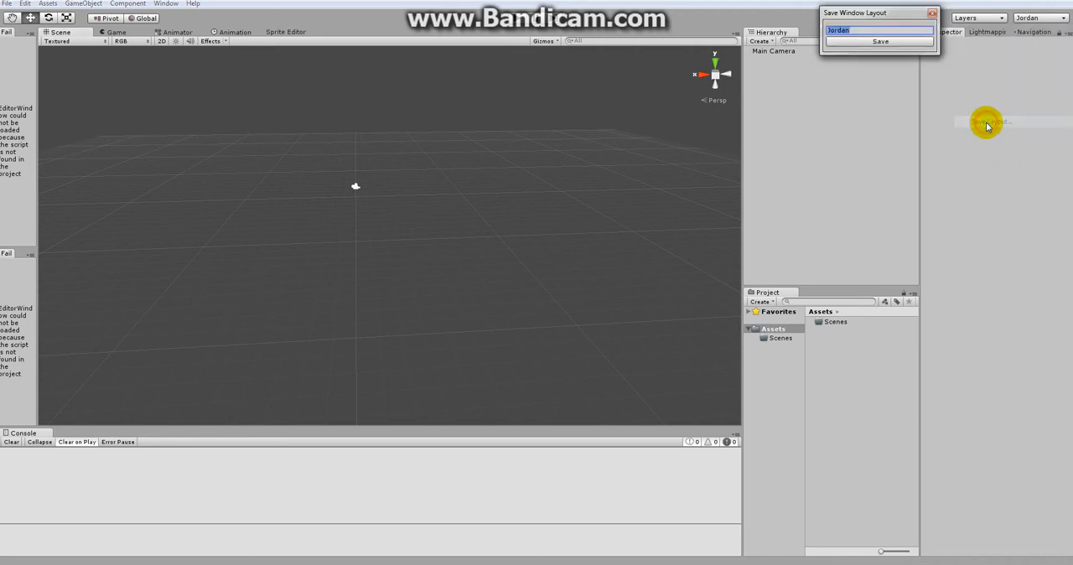
left_click(874, 41)
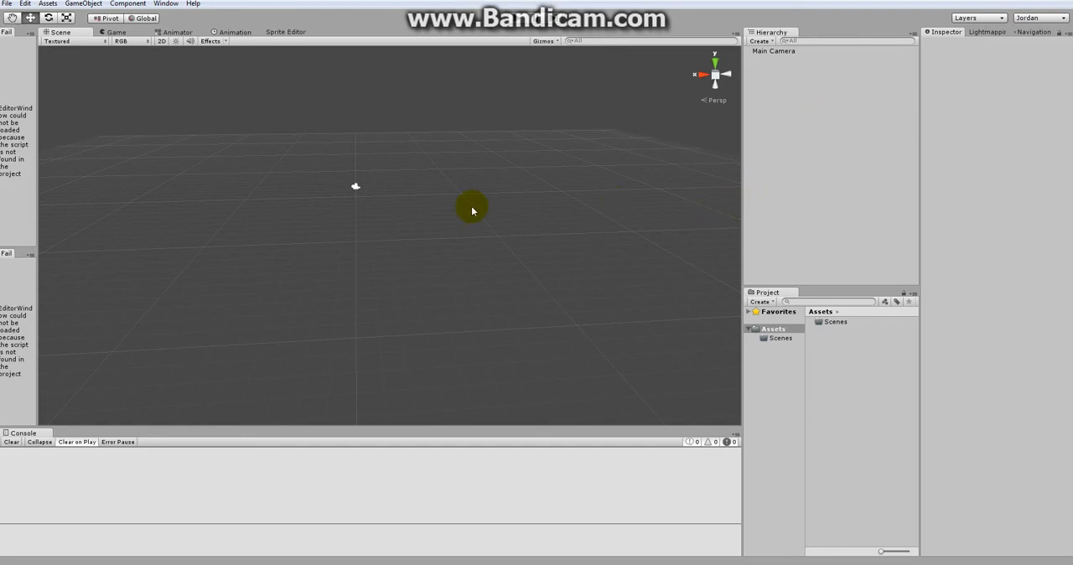
Step: Close the two failed-to-load panels beside the Scene view and save the layout again under the same name
left_click(31, 34)
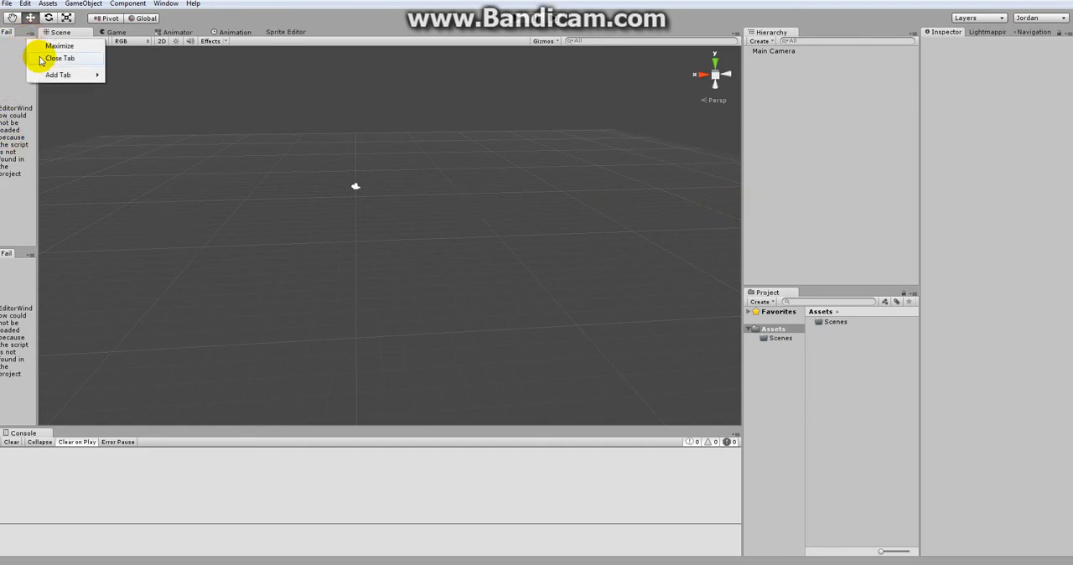
left_click(43, 56)
left_click(30, 37)
left_click(44, 59)
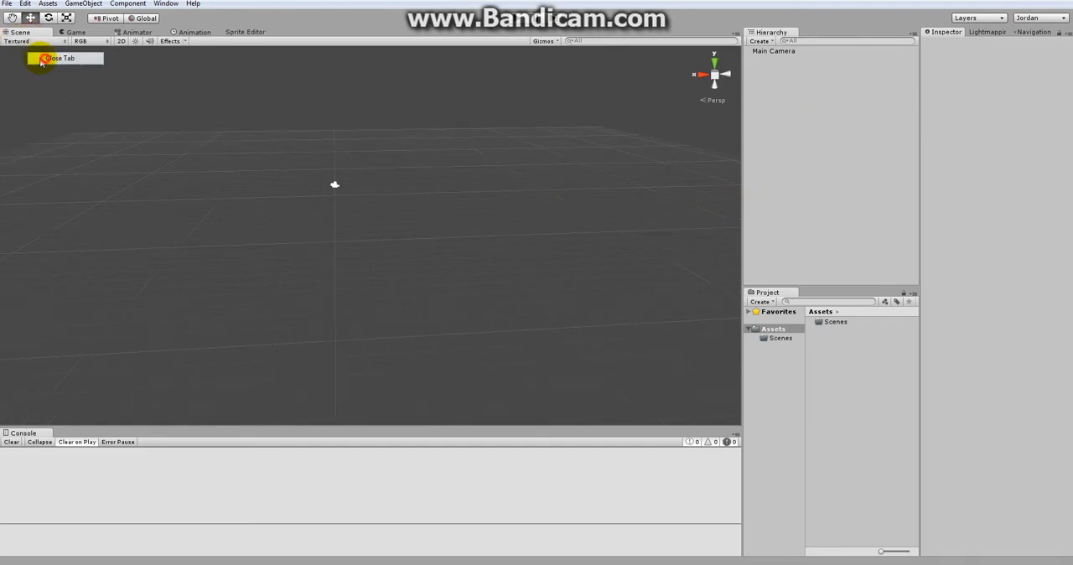
left_click(1027, 18)
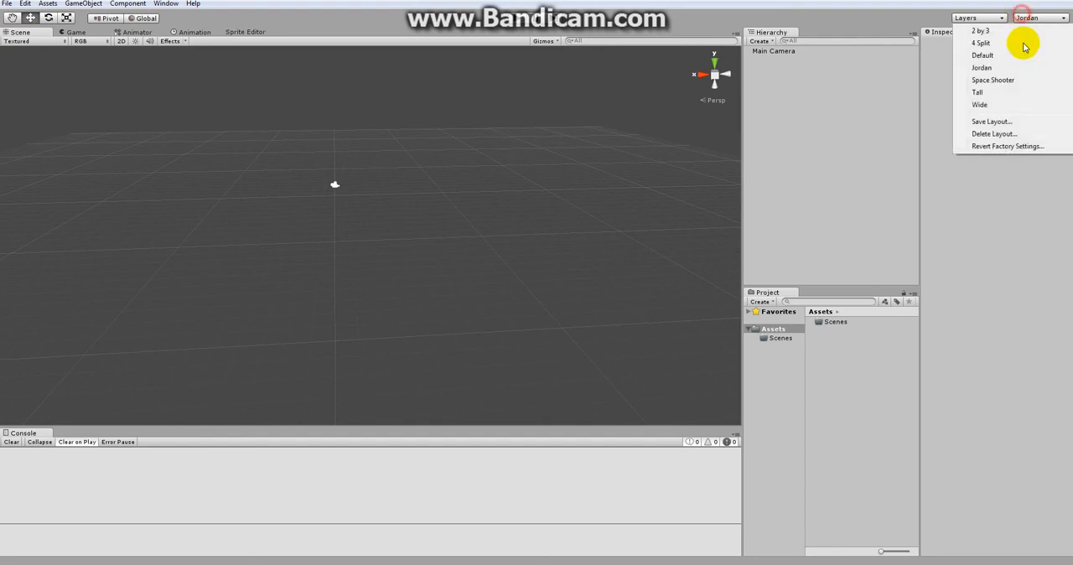
left_click(992, 120)
left_click(876, 39)
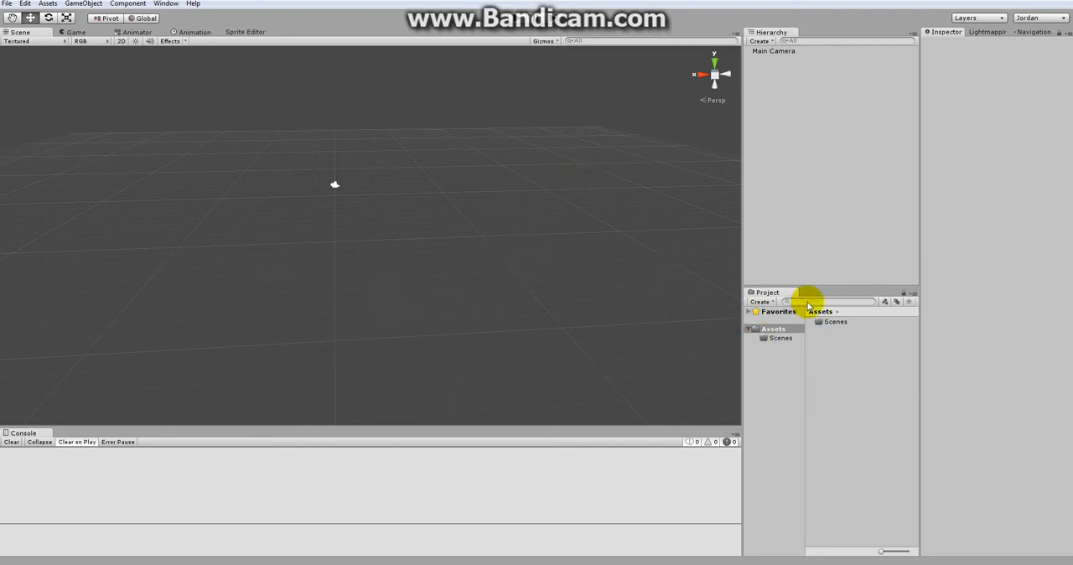
Step: Look through the Animator, Animation, Sprite Editor and Game views, and return to the Scene view
left_click(137, 32)
left_click(195, 34)
left_click(242, 32)
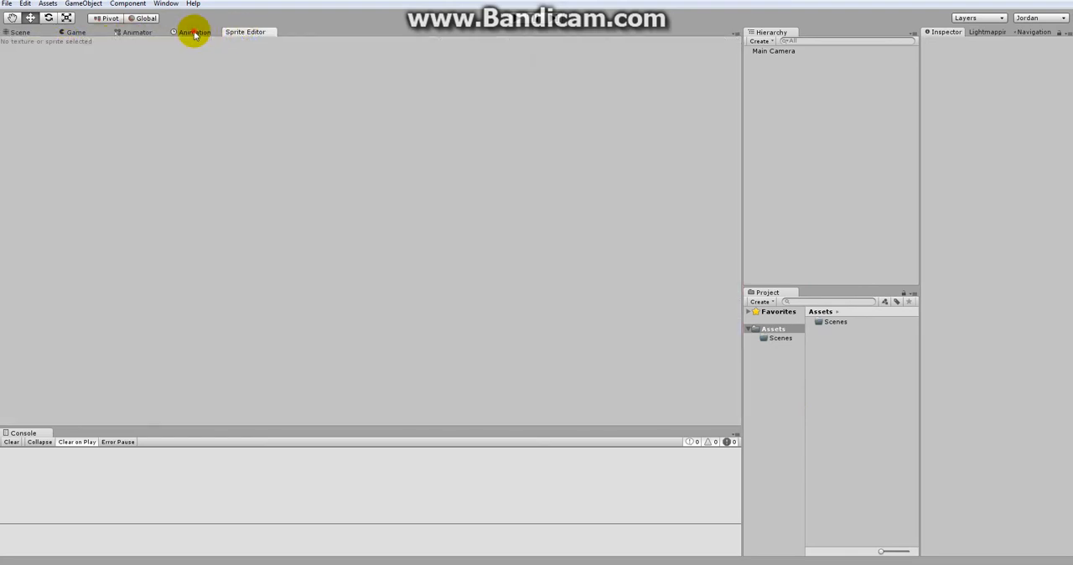
left_click(195, 34)
left_click(131, 33)
left_click(199, 32)
left_click(245, 32)
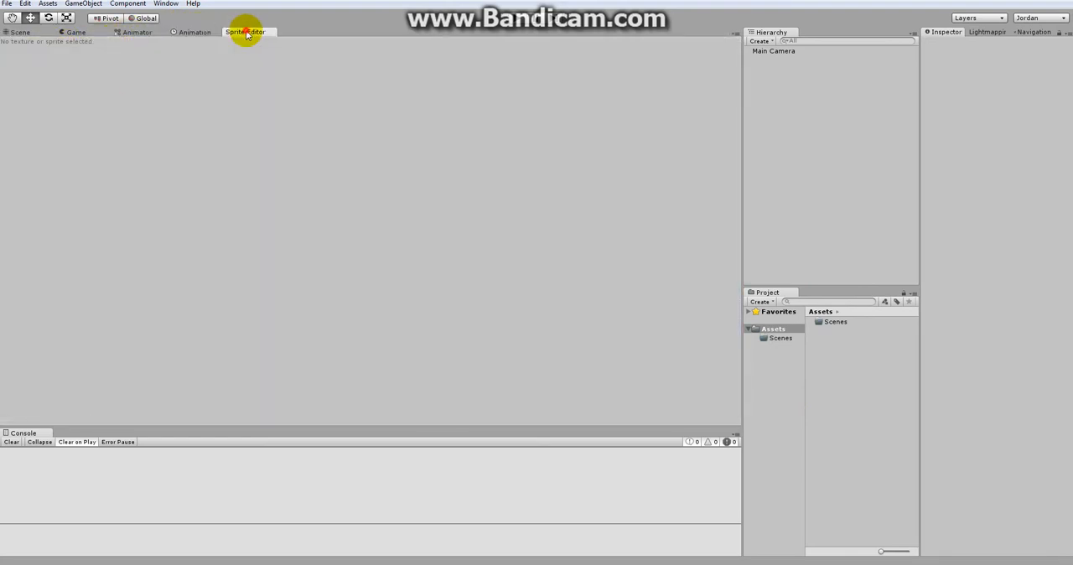
left_click(179, 33)
left_click(143, 34)
left_click(65, 35)
left_click(17, 32)
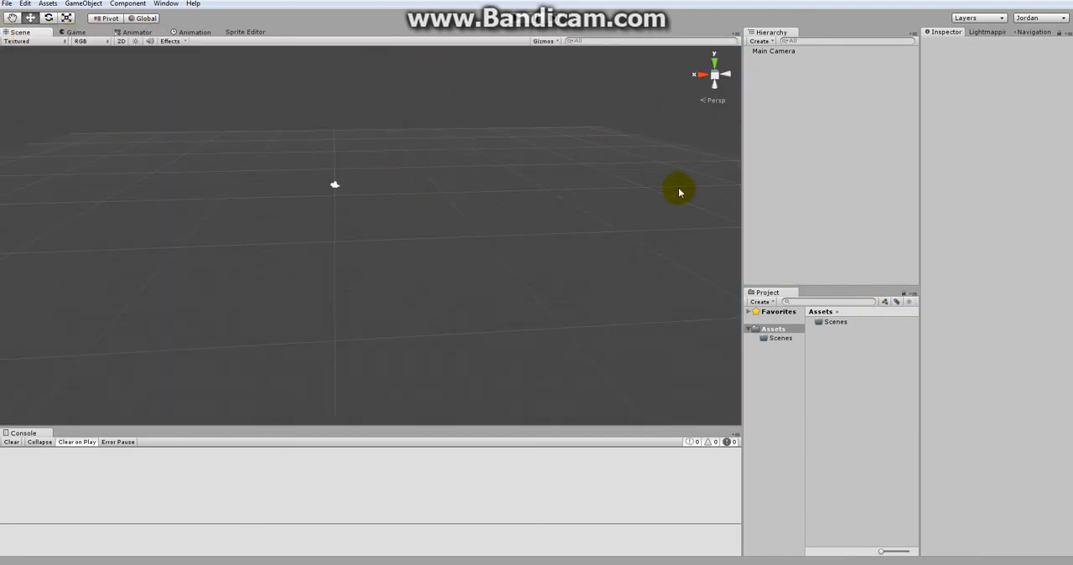
Step: Close the Project panel below the Hierarchy
left_click(911, 294)
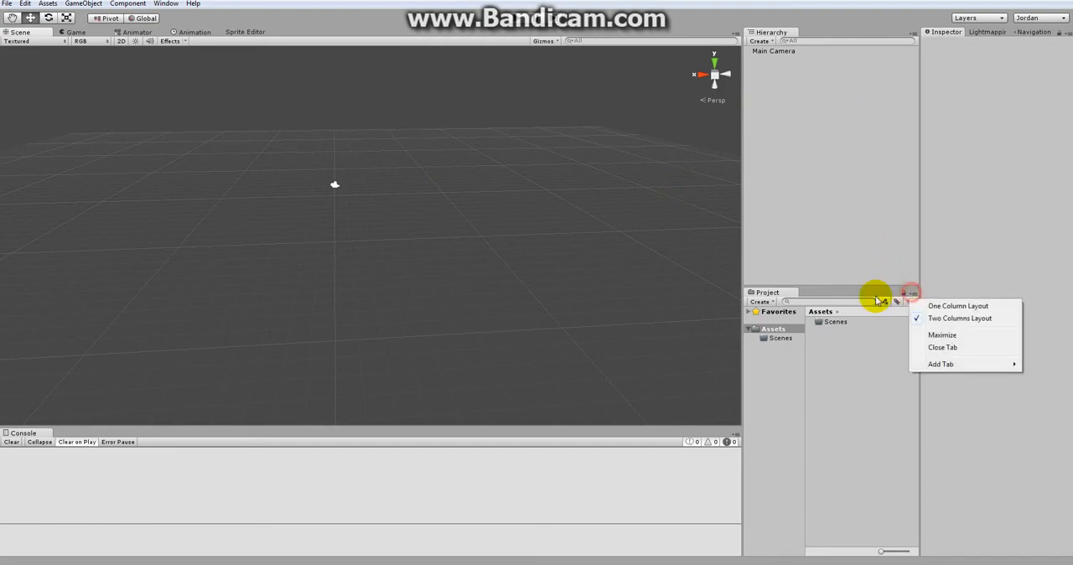
left_click(941, 347)
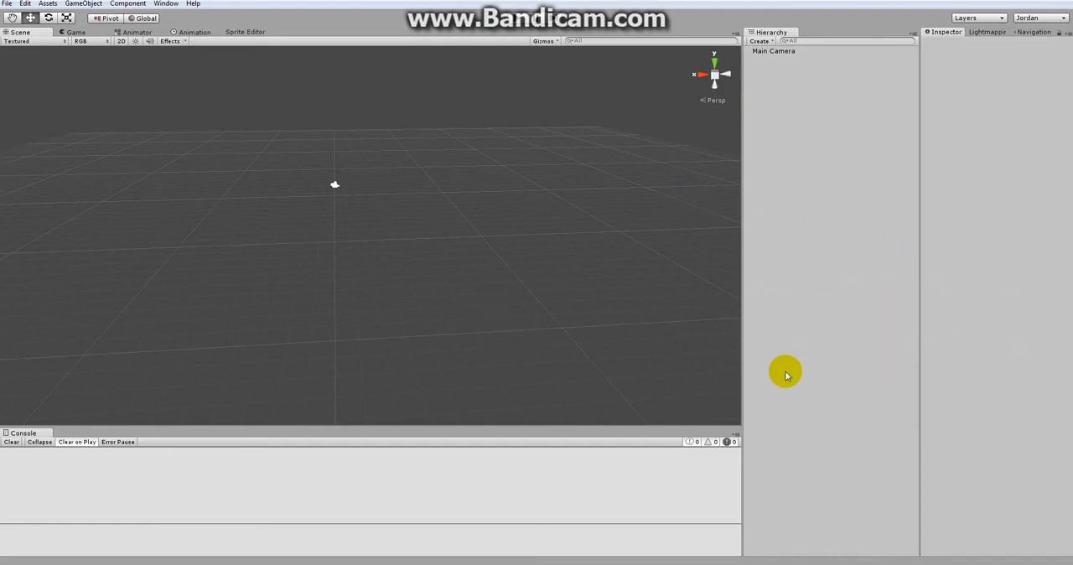
Step: Reopen the Project panel, dock it below the Hierarchy and enlarge it to about half the column's height
left_click(166, 4)
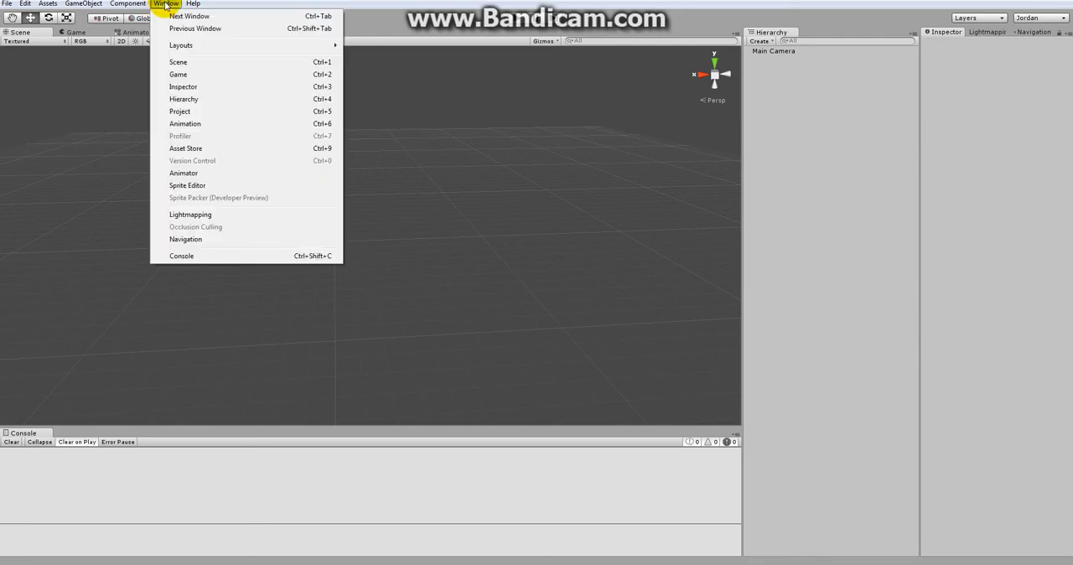
left_click(199, 114)
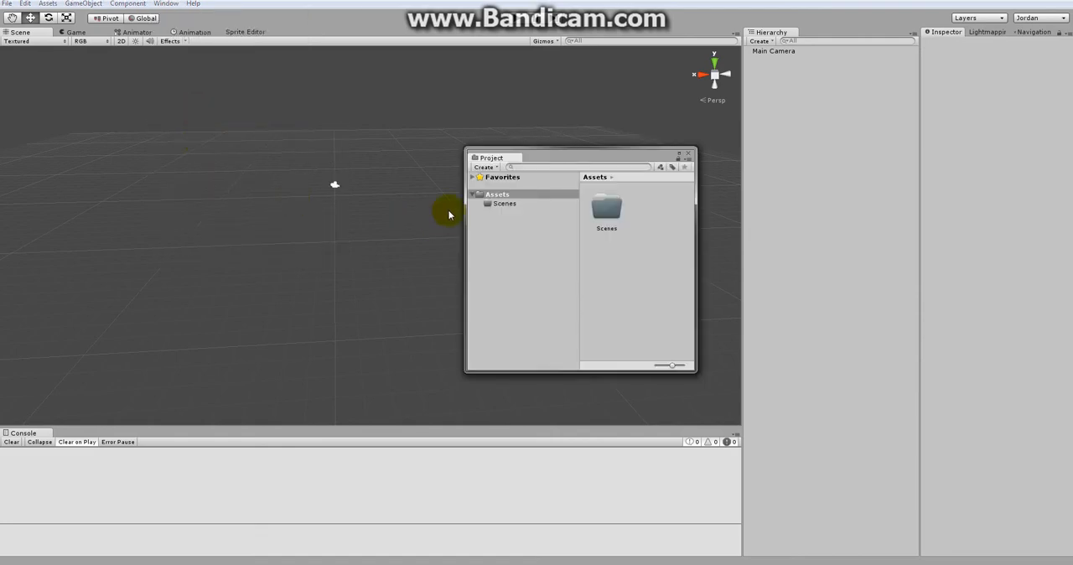
left_click_drag(504, 161, 811, 478)
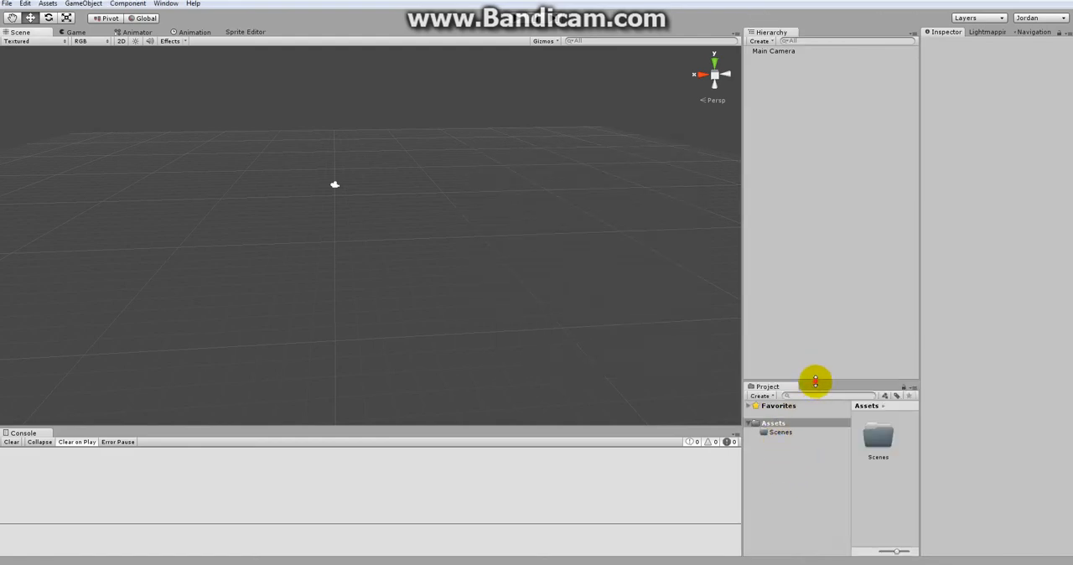
left_click_drag(815, 382, 820, 258)
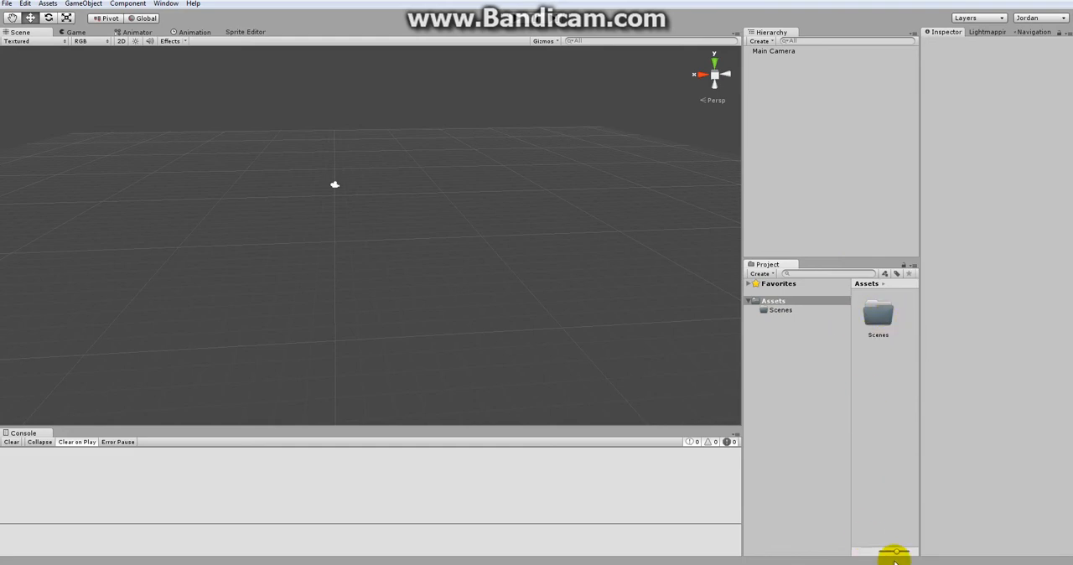
Step: Show the Project panel's assets as a compact list, narrow its folder tree and open the Scenes folder
left_click_drag(898, 556, 877, 552)
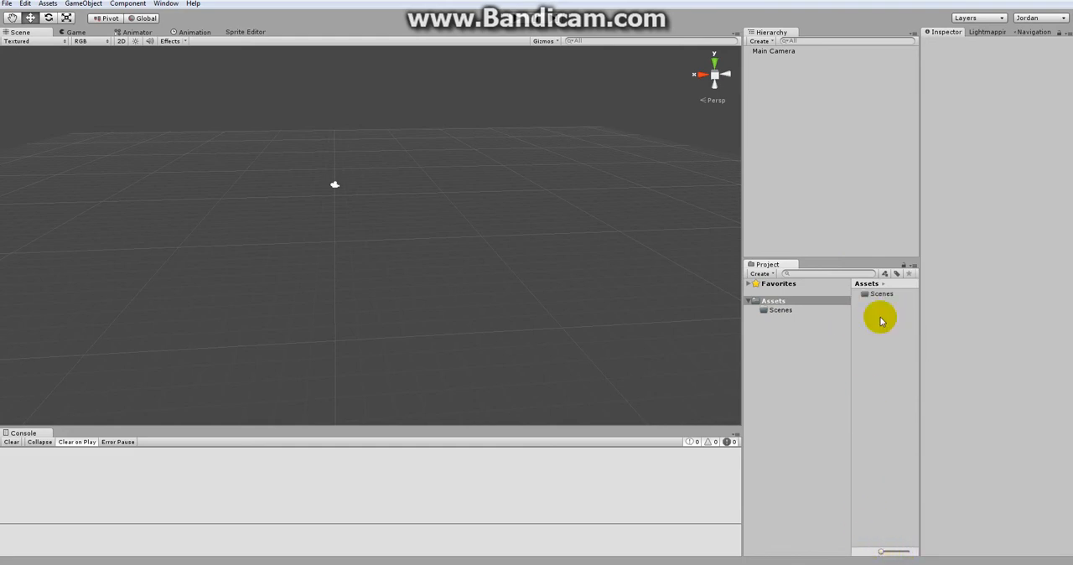
left_click_drag(851, 350, 818, 353)
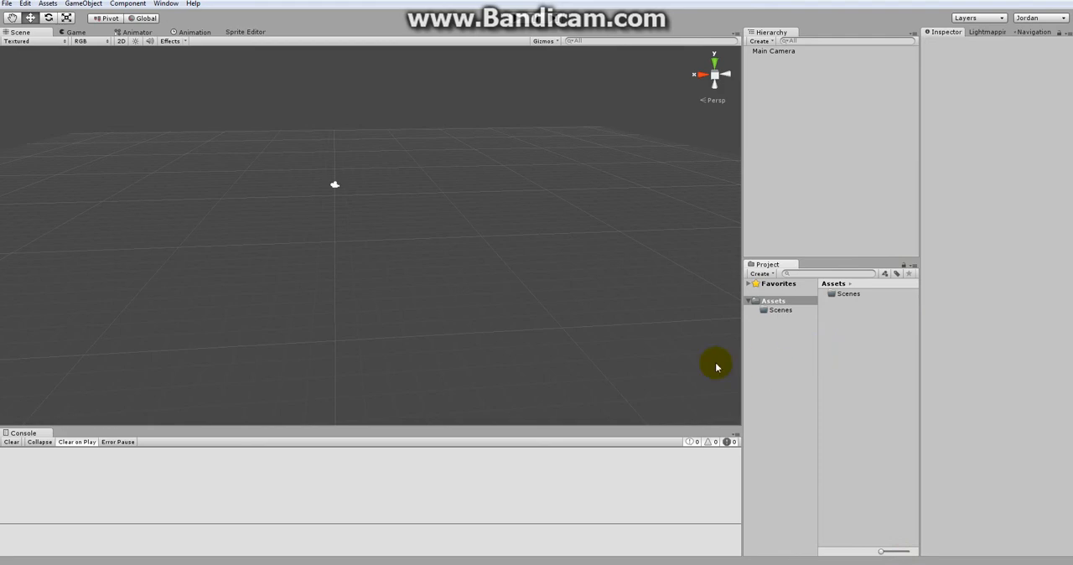
left_click(780, 311)
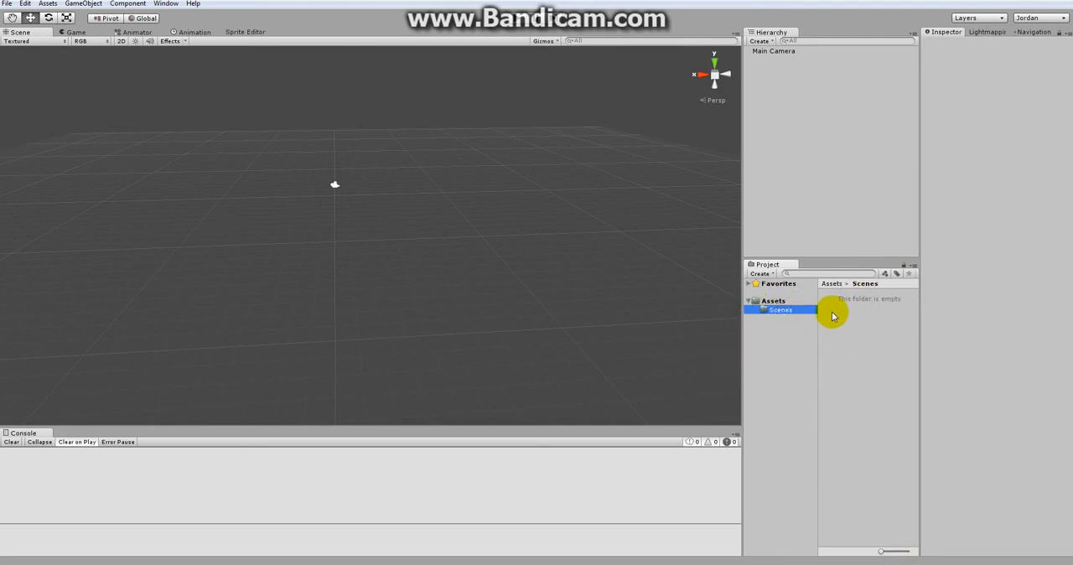
left_click(775, 302)
left_click(778, 312)
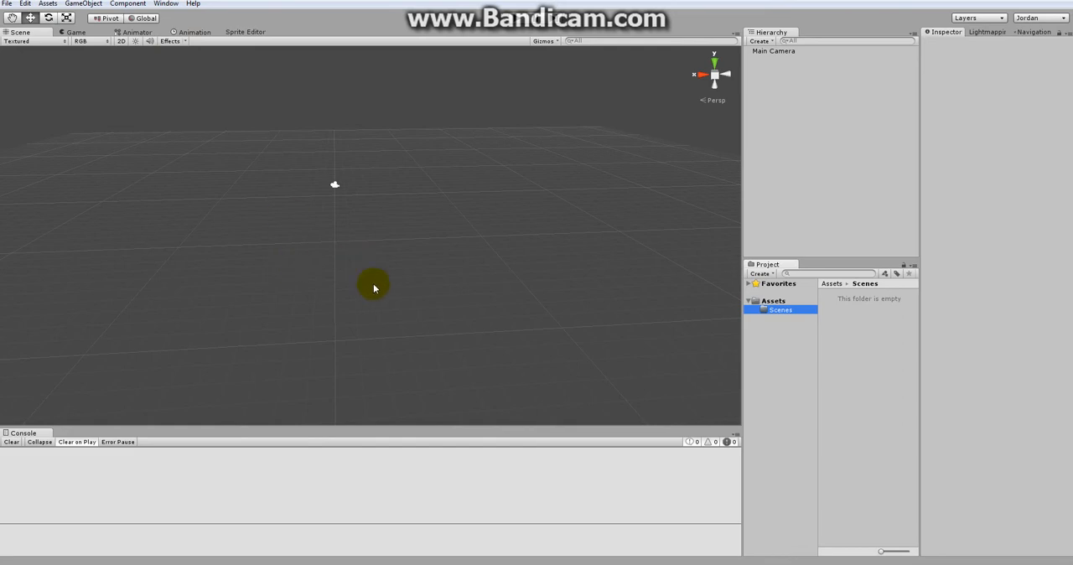
Step: Save the current scene as "game" in the Scenes folder under Assets, and check it in the Project panel
left_click(7, 5)
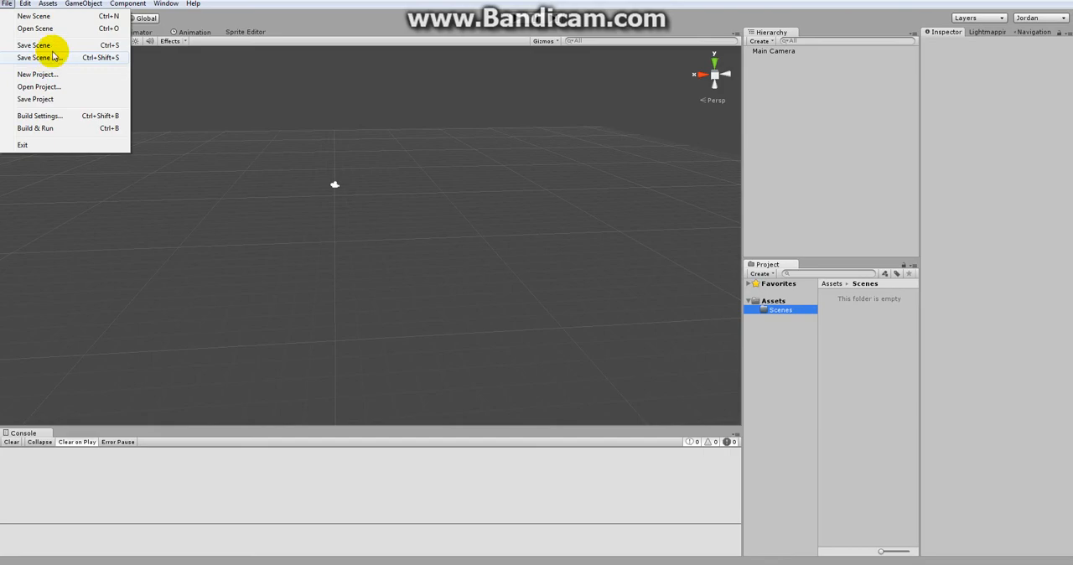
left_click(49, 58)
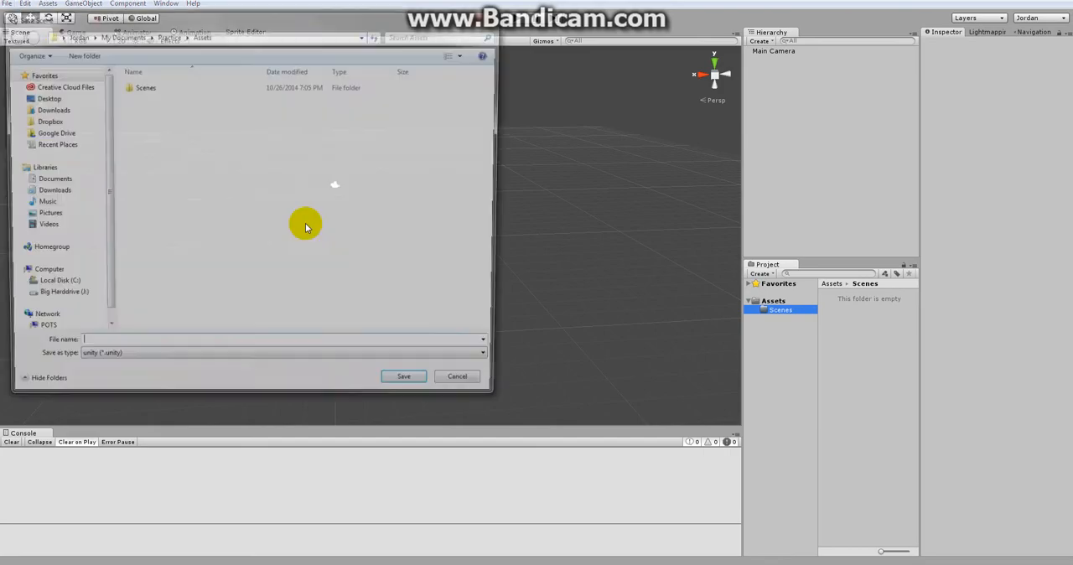
left_click_drag(226, 16, 415, 61)
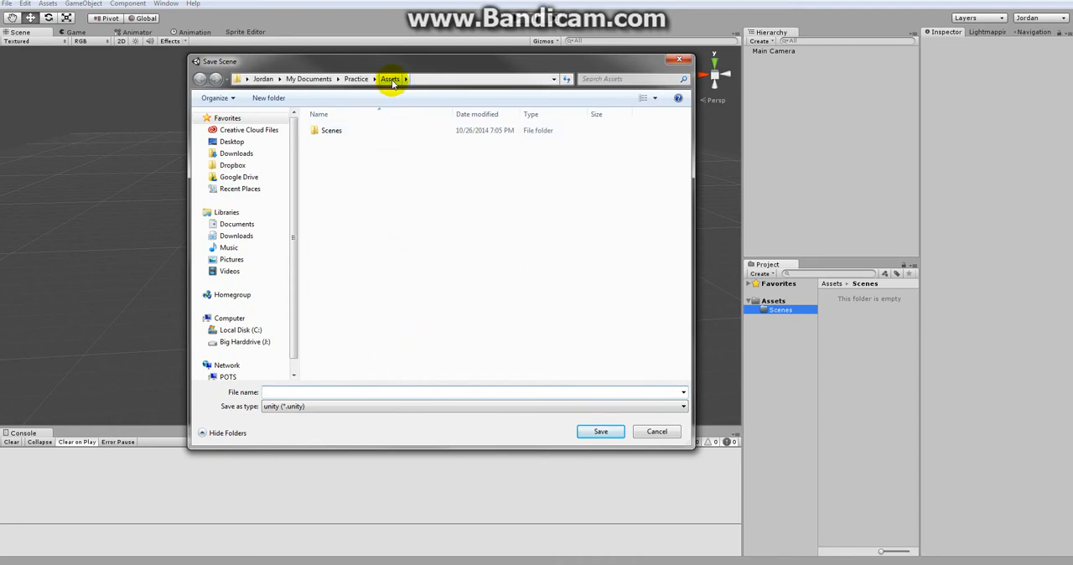
double_click(330, 134)
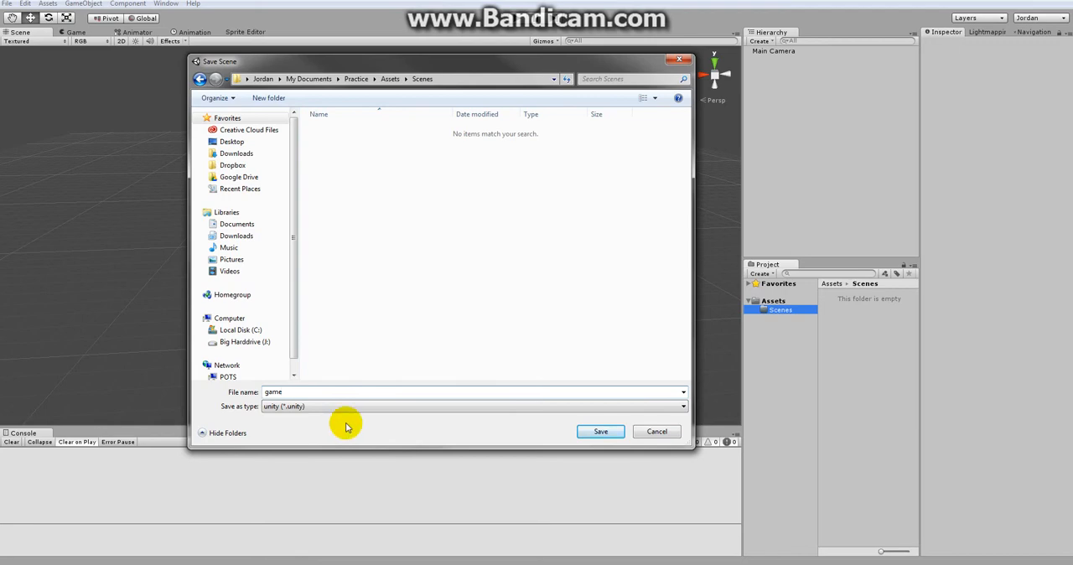
left_click(283, 391)
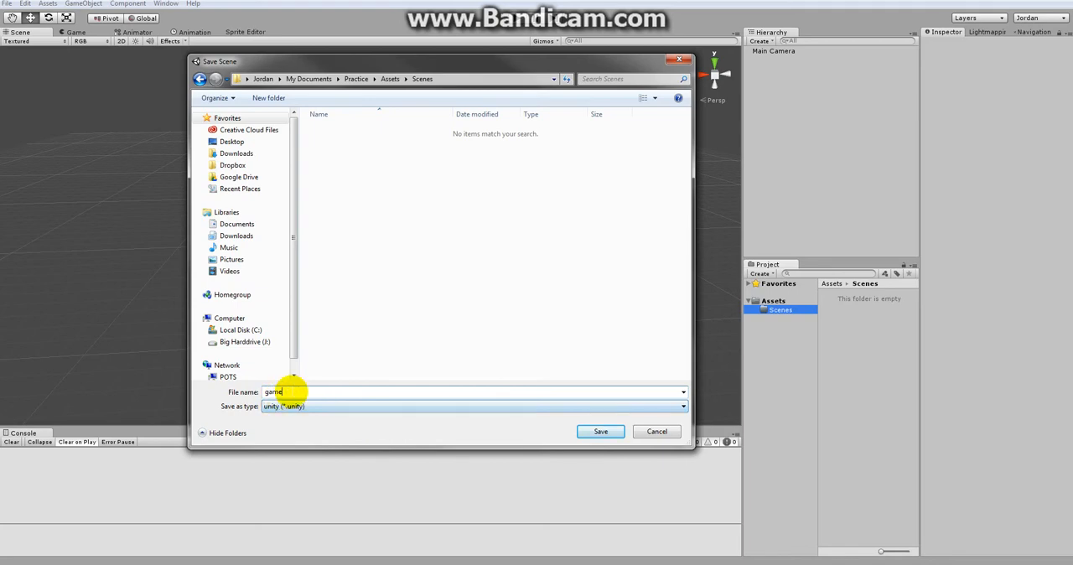
left_click(601, 432)
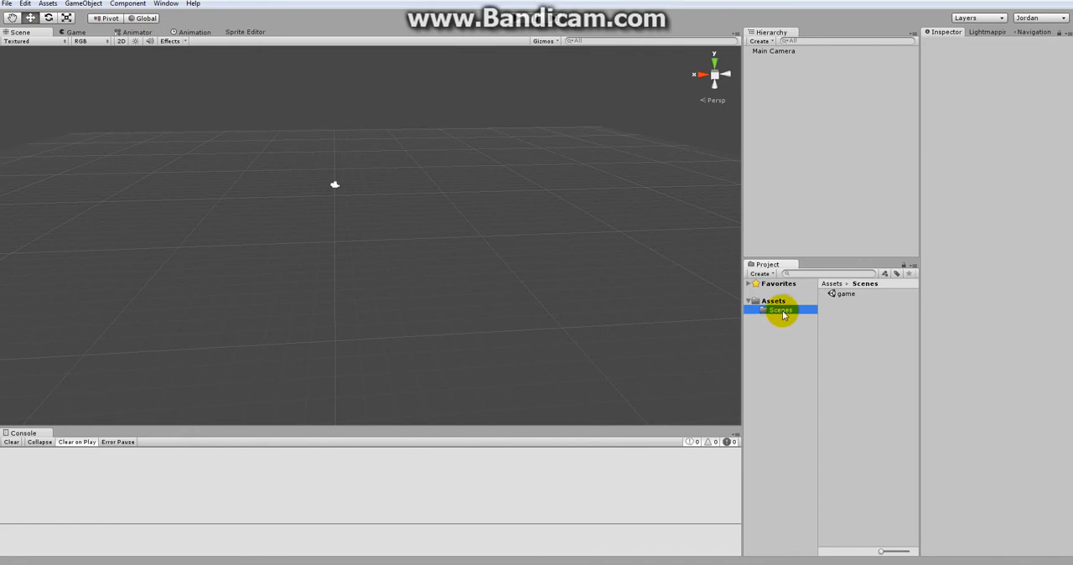
left_click(847, 294)
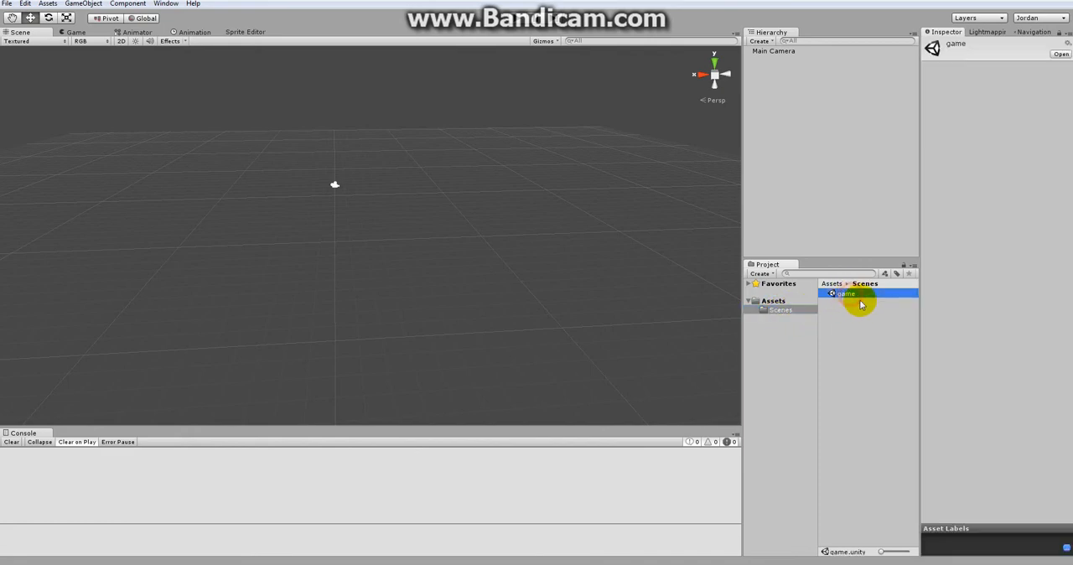
left_click(776, 312)
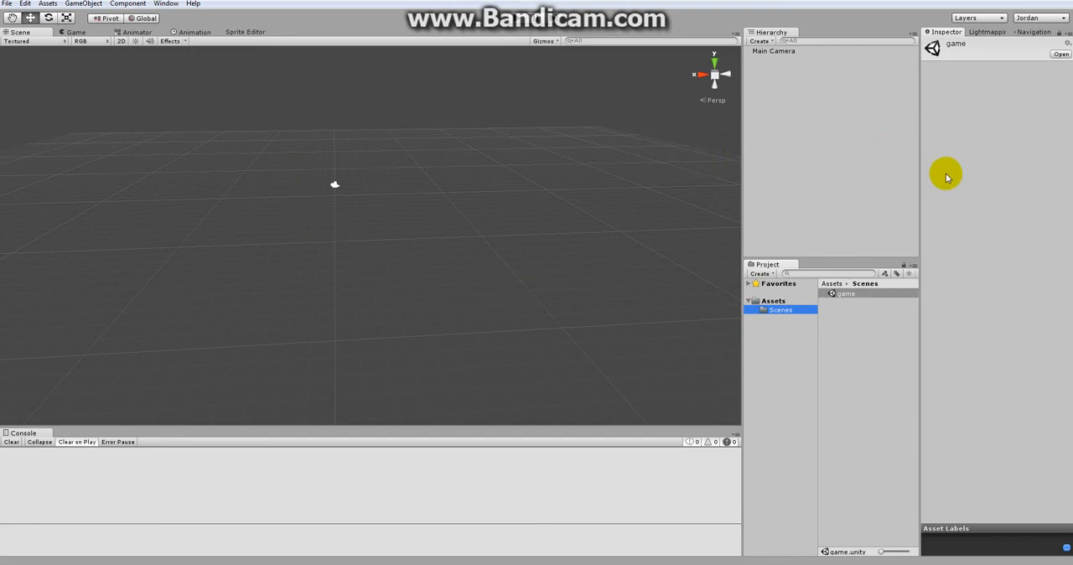
Step: Look over the object types that can be created and add a cube to the scene
left_click(763, 41)
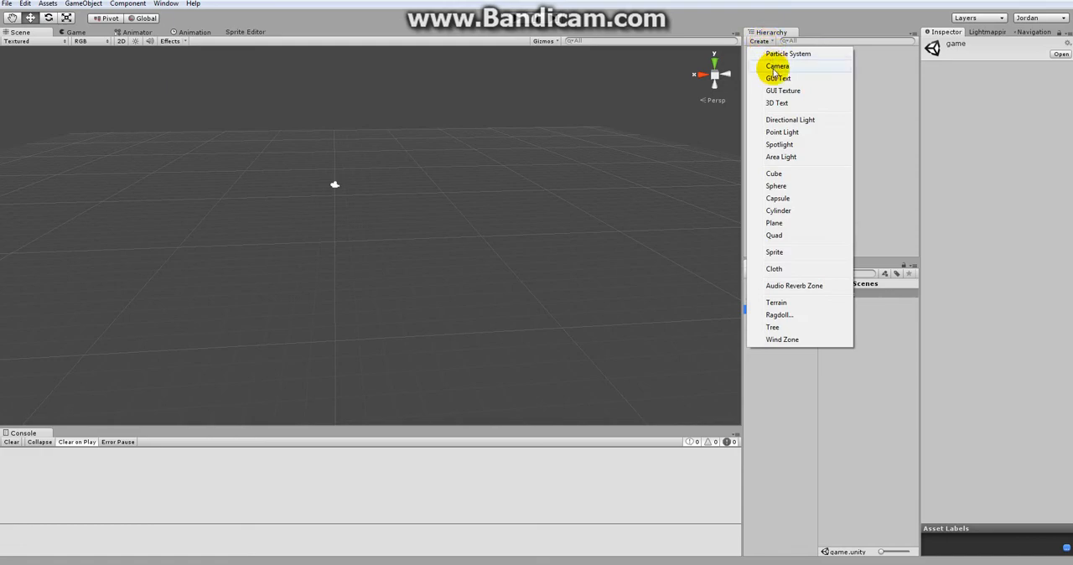
left_click(875, 157)
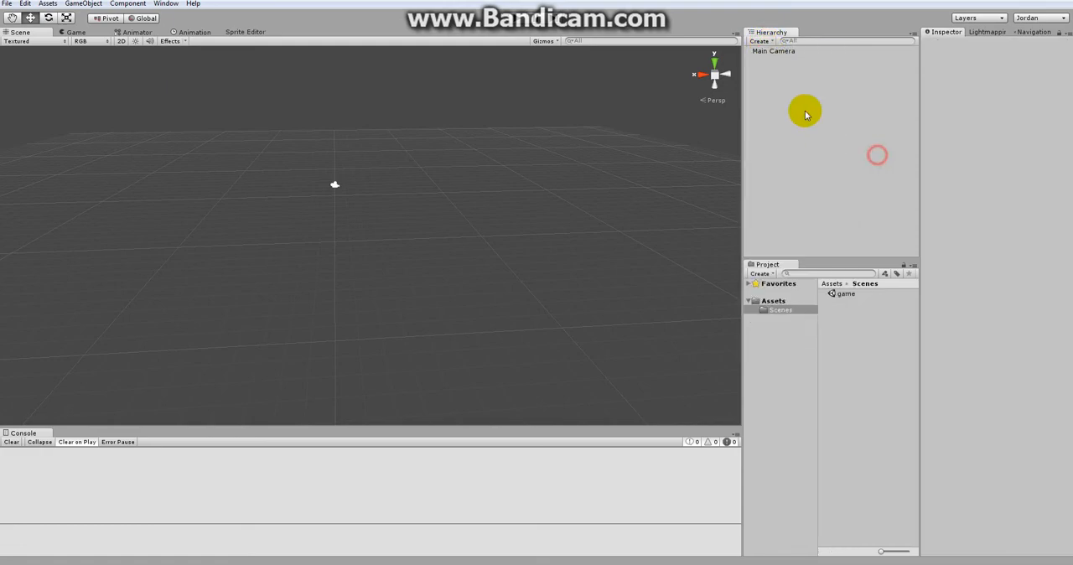
left_click(87, 5)
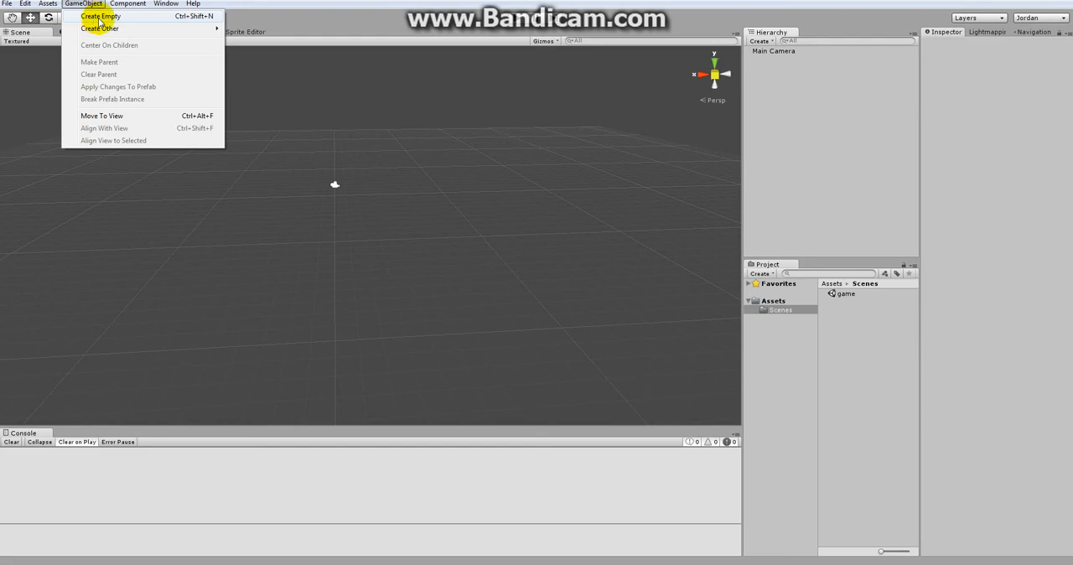
mouse_move(99, 34)
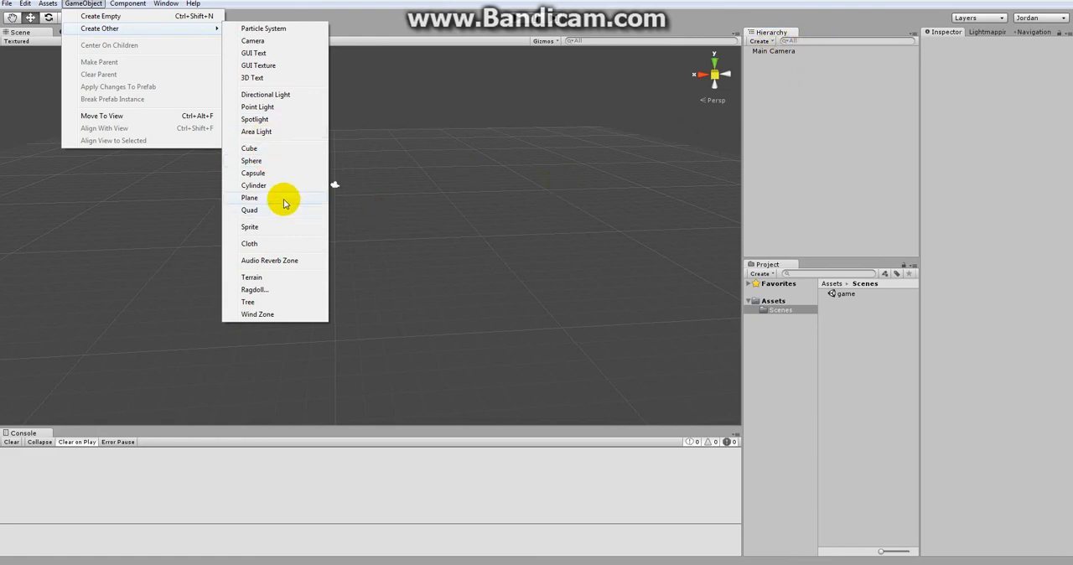
left_click(269, 155)
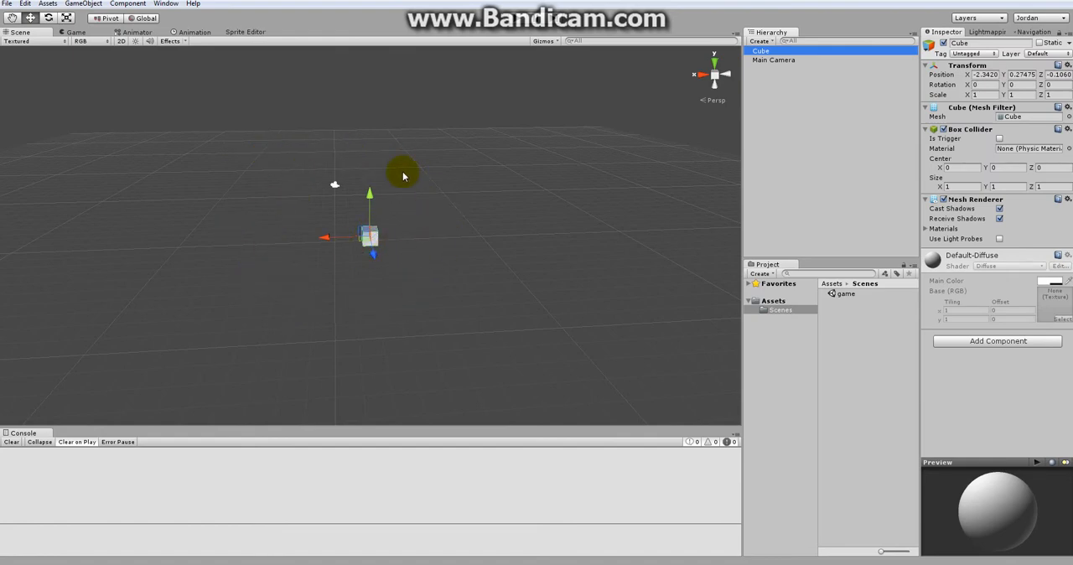
Step: Frame the selected cube in the Scene view, examine it by orbiting and panning around it, and zoom back out
left_click(491, 265)
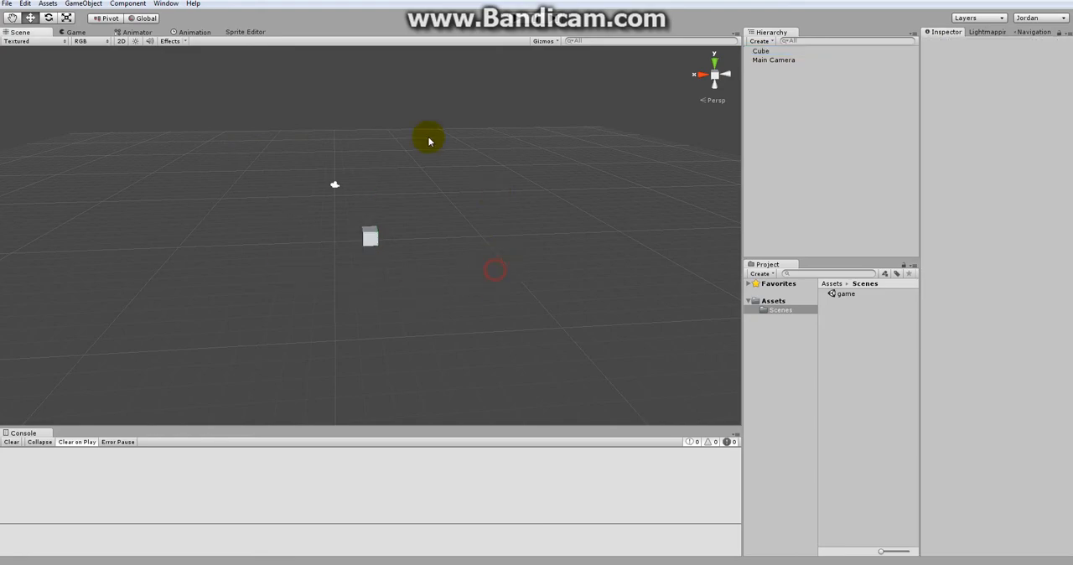
left_click(372, 238)
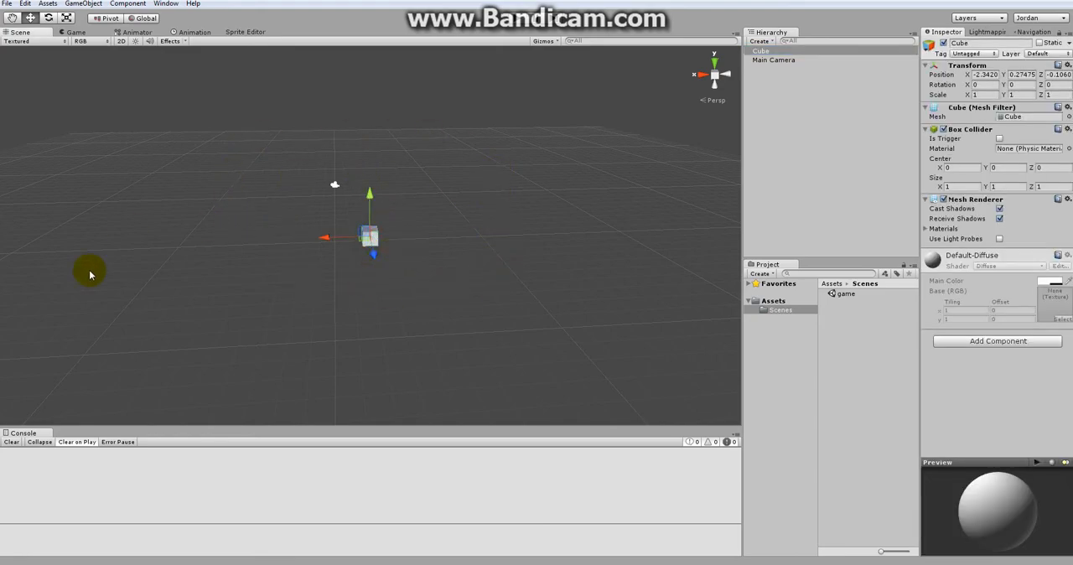
left_click(838, 201)
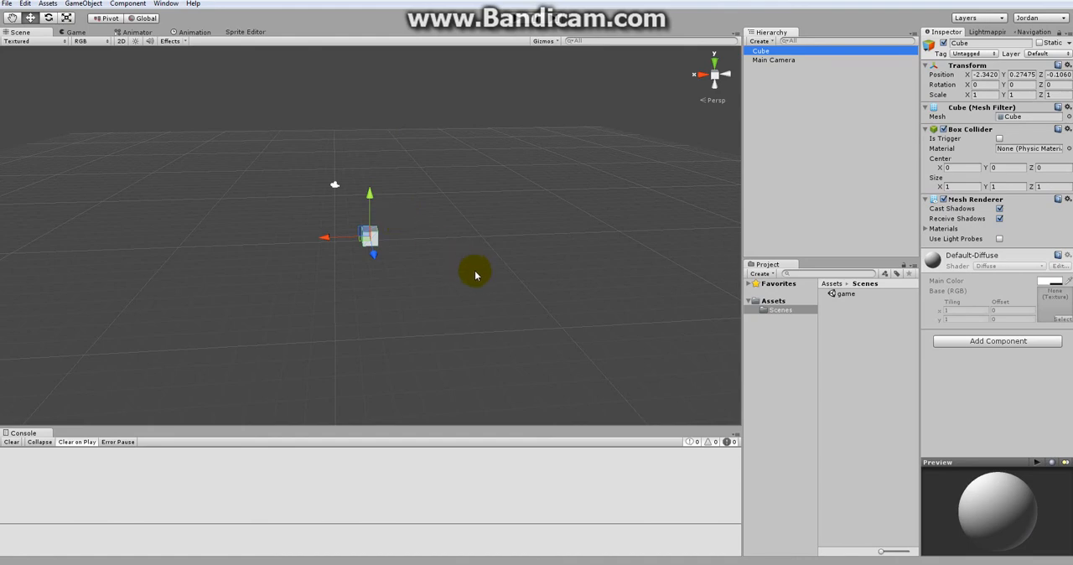
key("f")
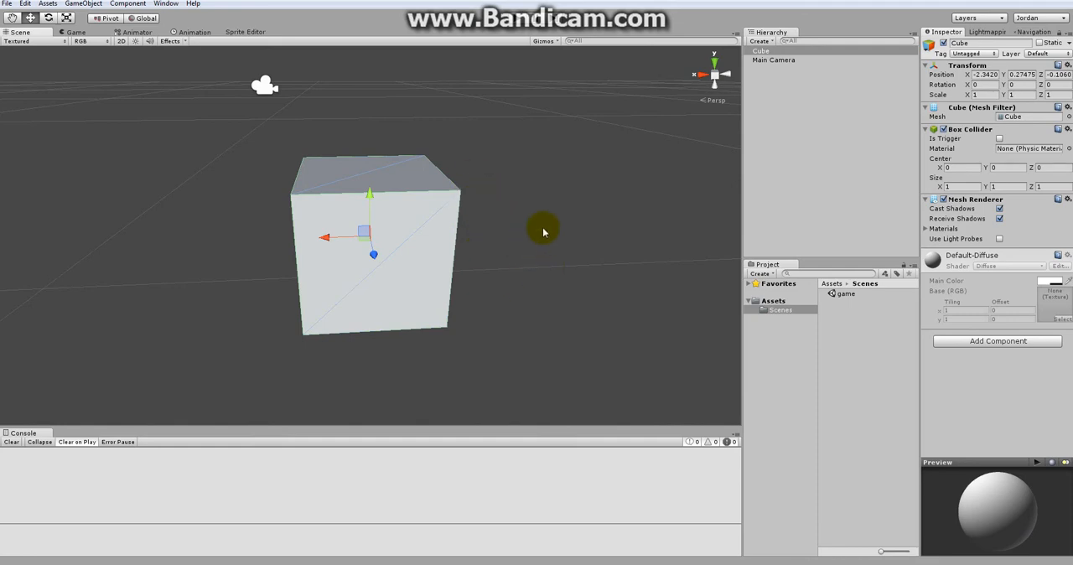
left_click_drag(511, 269, 604, 229, "alt")
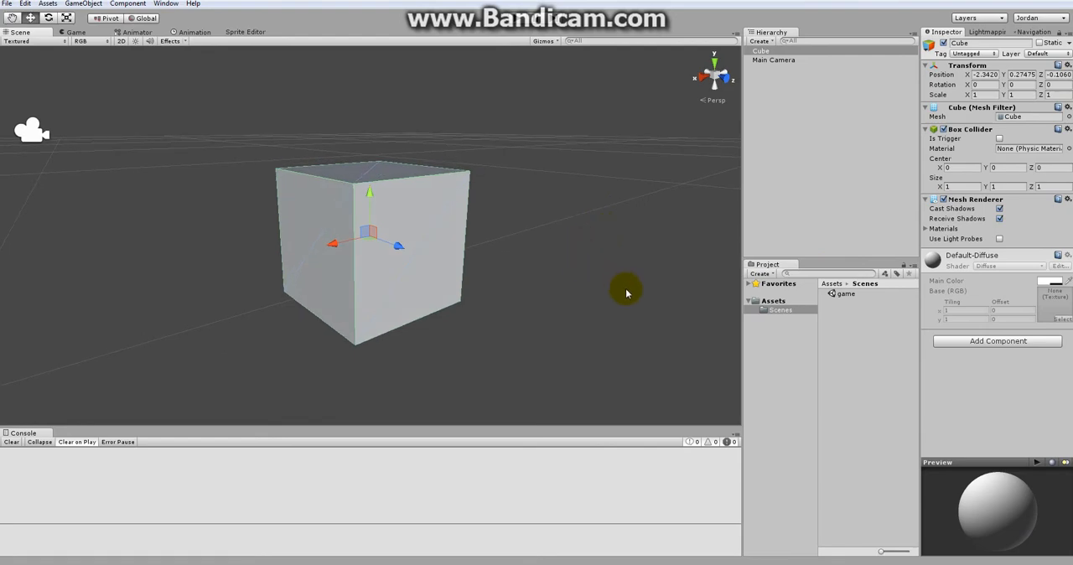
left_click_drag(627, 293, 540, 294, "alt")
right_click_drag(540, 295, 607, 292)
left_click_drag(474, 366, 525, 379, "alt")
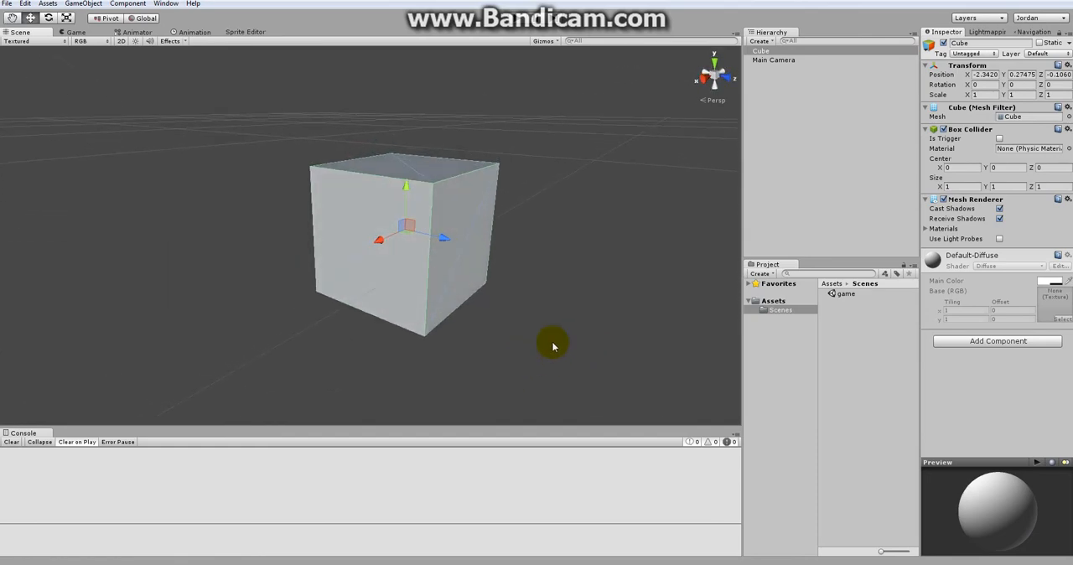
left_click(596, 278)
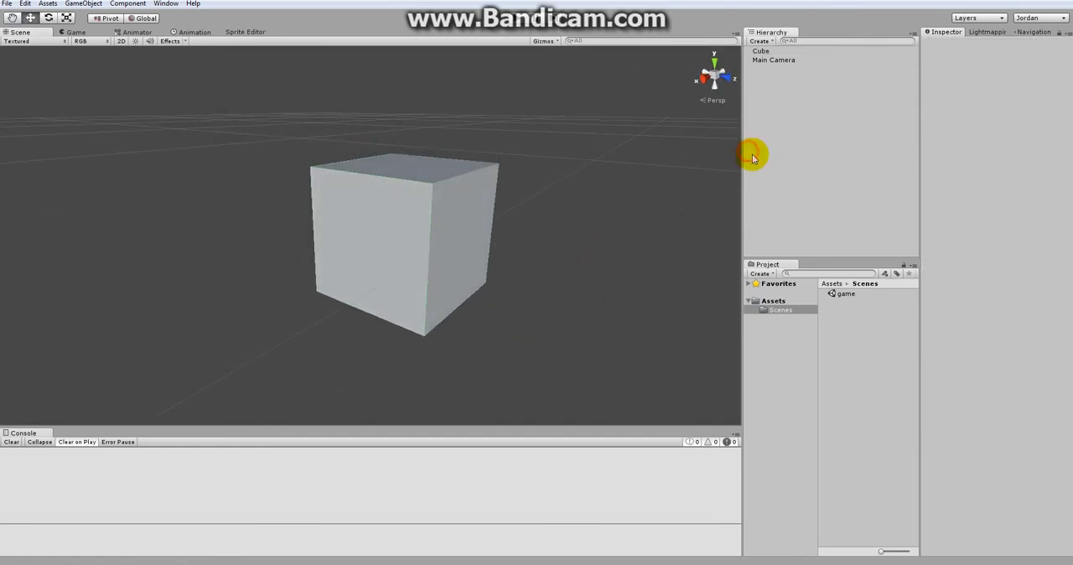
scroll(561, 280, "down", 5)
scroll(562, 279, "down", 4)
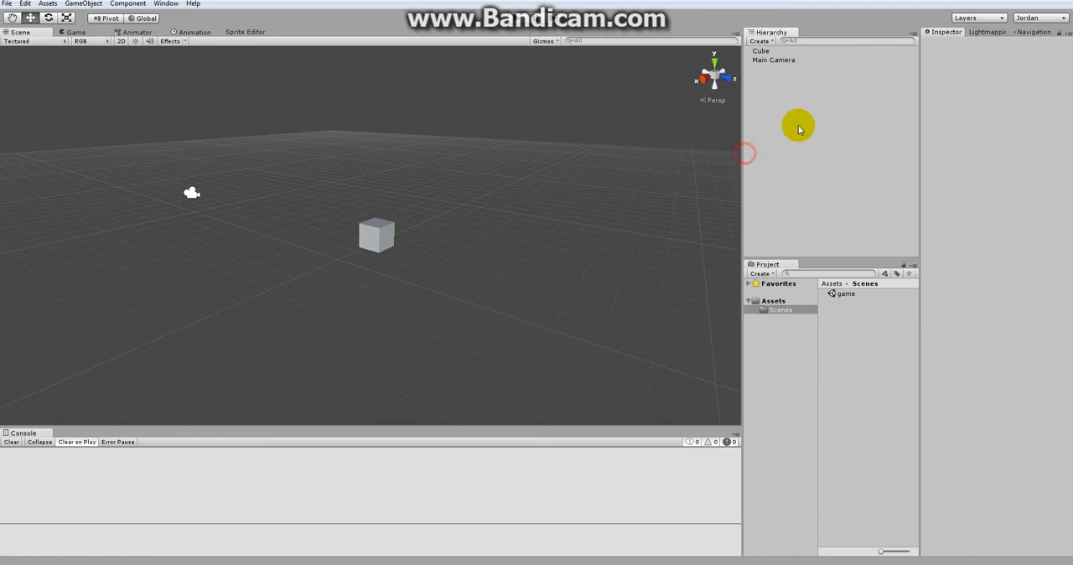
Step: Add a directional light and move it clear of the cube to about X 2.16, Y 2.40, Z 1.91
left_click(761, 42)
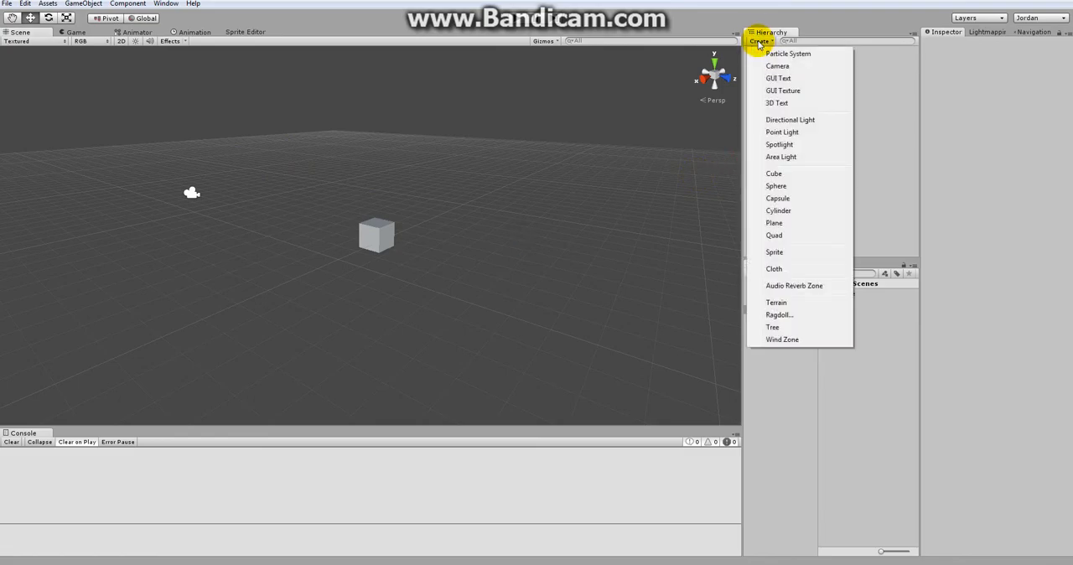
left_click(784, 124)
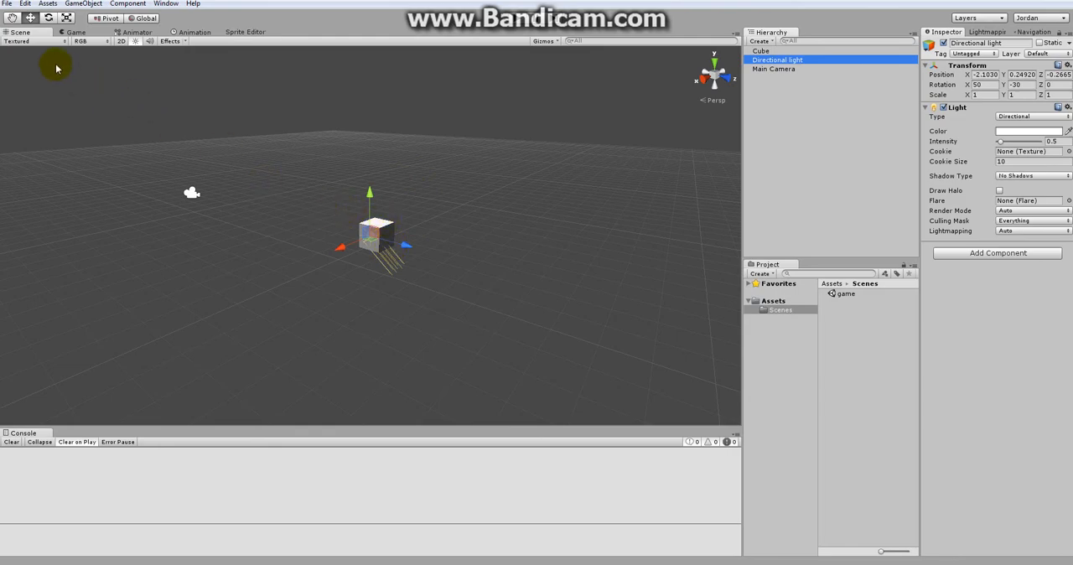
left_click(13, 18)
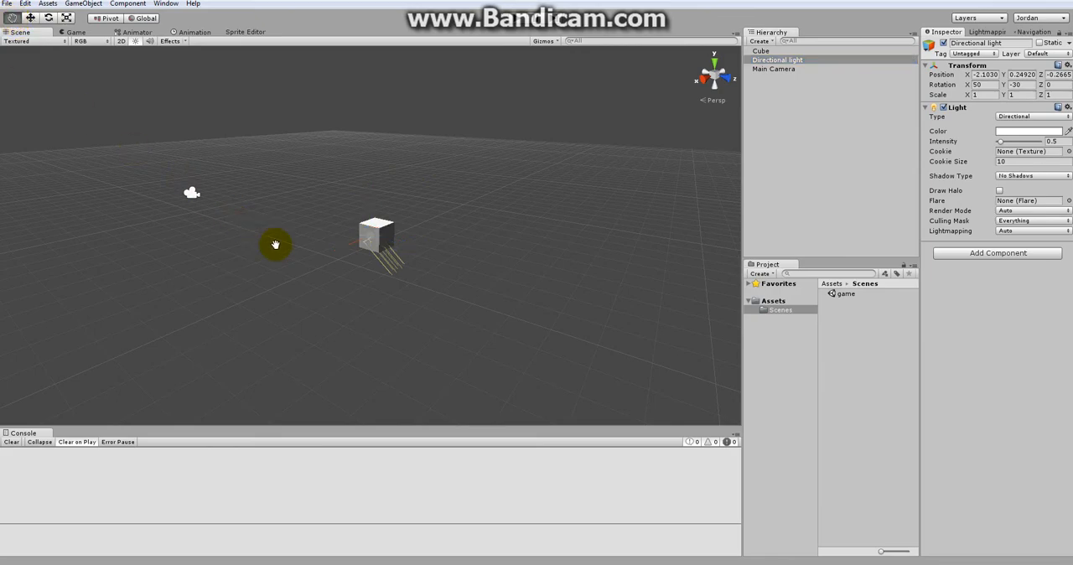
left_click_drag(276, 242, 288, 285)
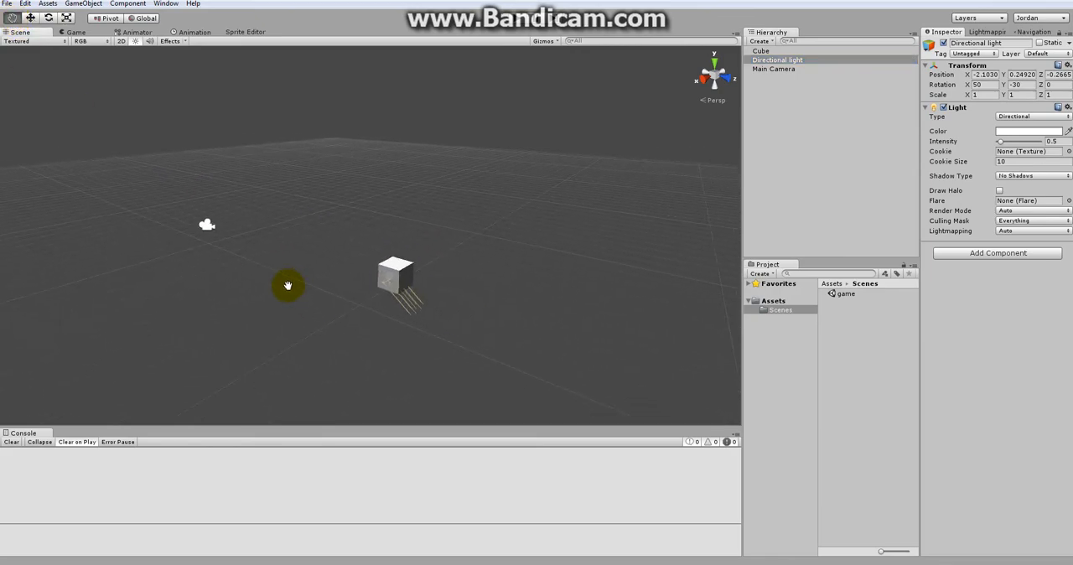
left_click_drag(395, 270, 506, 227)
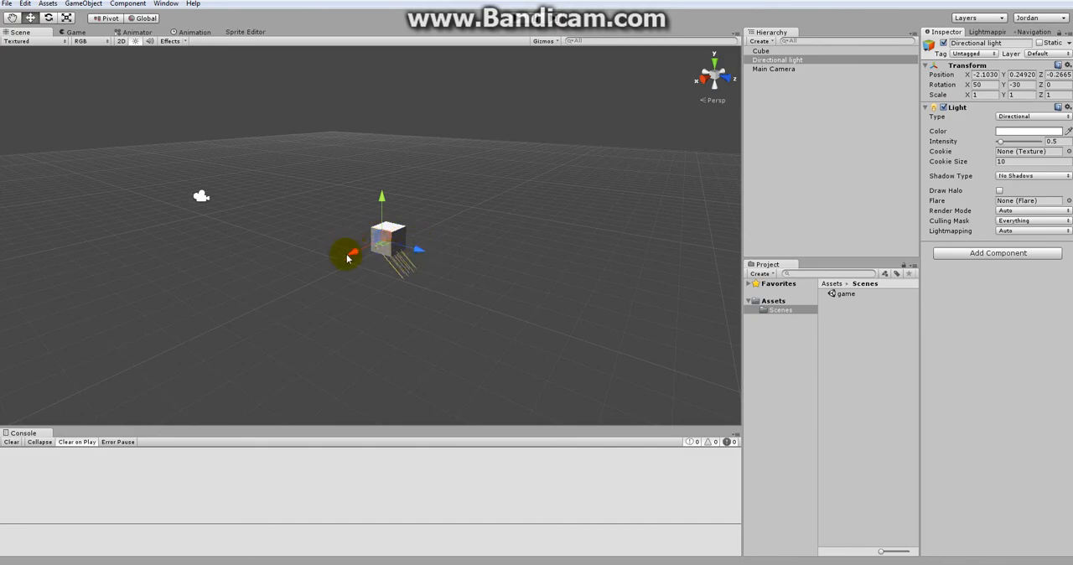
left_click_drag(382, 198, 384, 187)
left_click_drag(421, 232, 344, 188)
mouse_move(380, 236)
left_mouse_down()
mouse_move(405, 240)
mouse_move(385, 235)
left_mouse_up()
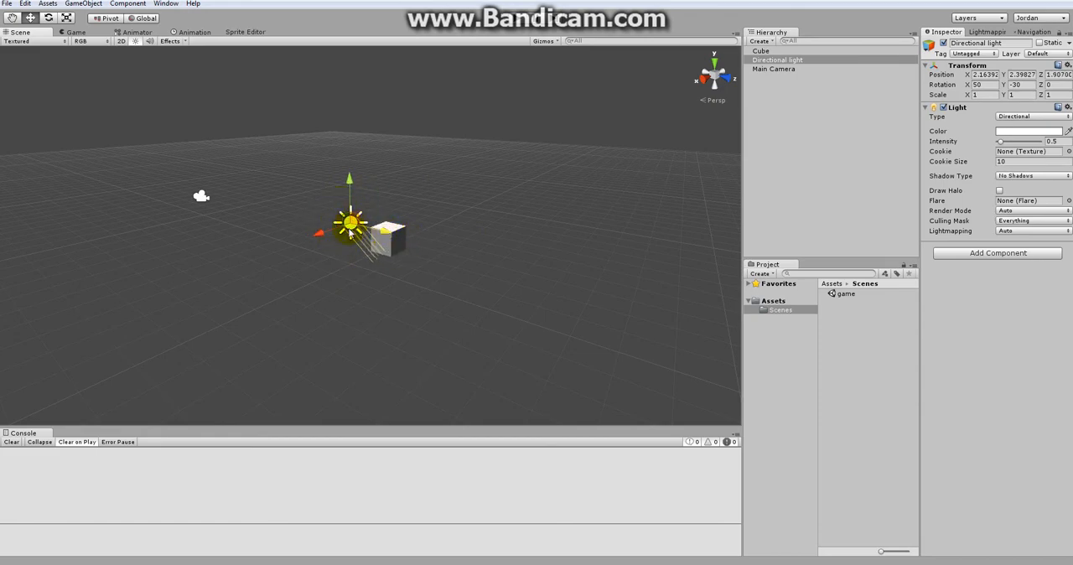
left_click(332, 251)
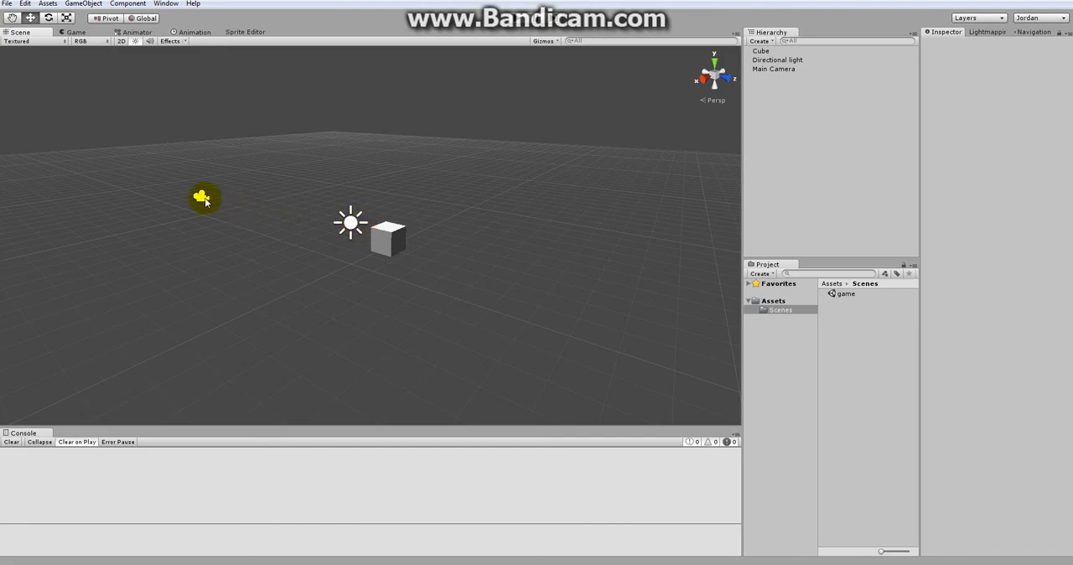
Step: Reduce the size of the 3D gizmo icons slightly with the directional light selected, and return to the scene
left_click(350, 225)
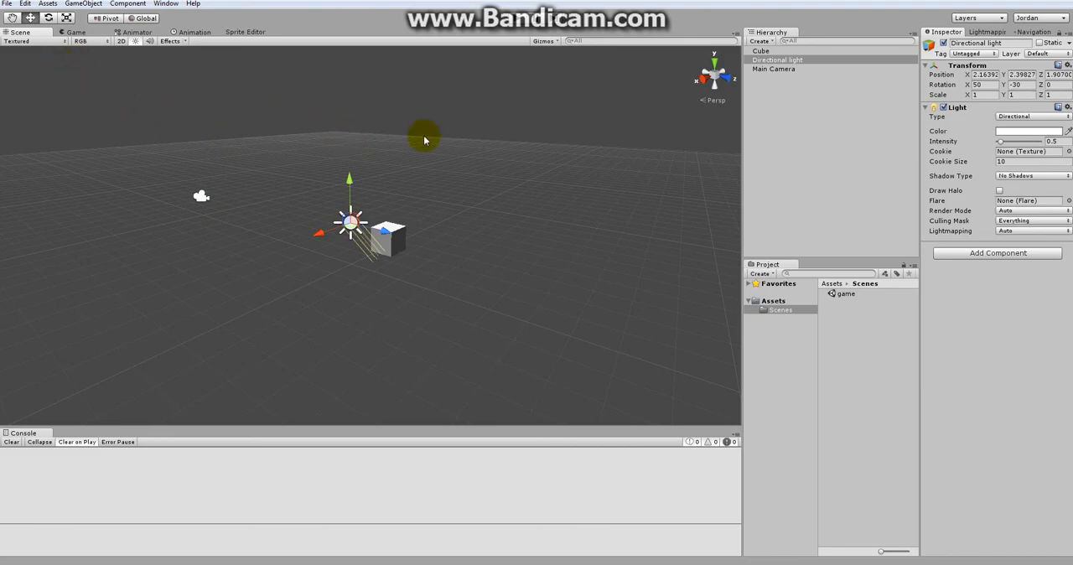
left_click(545, 41)
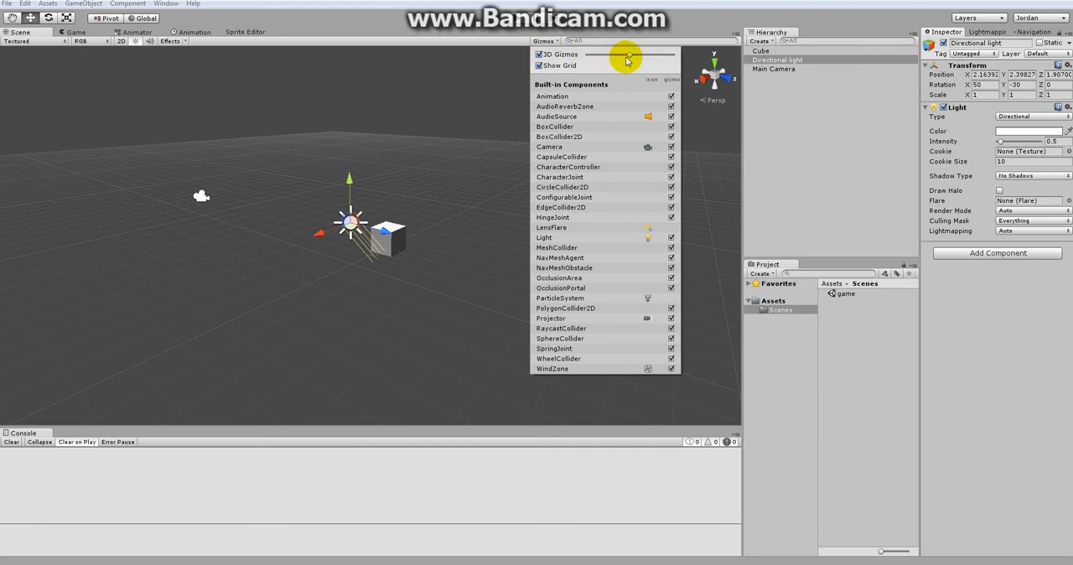
mouse_move(630, 56)
left_mouse_down()
mouse_move(621, 58)
mouse_move(662, 54)
mouse_move(629, 60)
left_mouse_up()
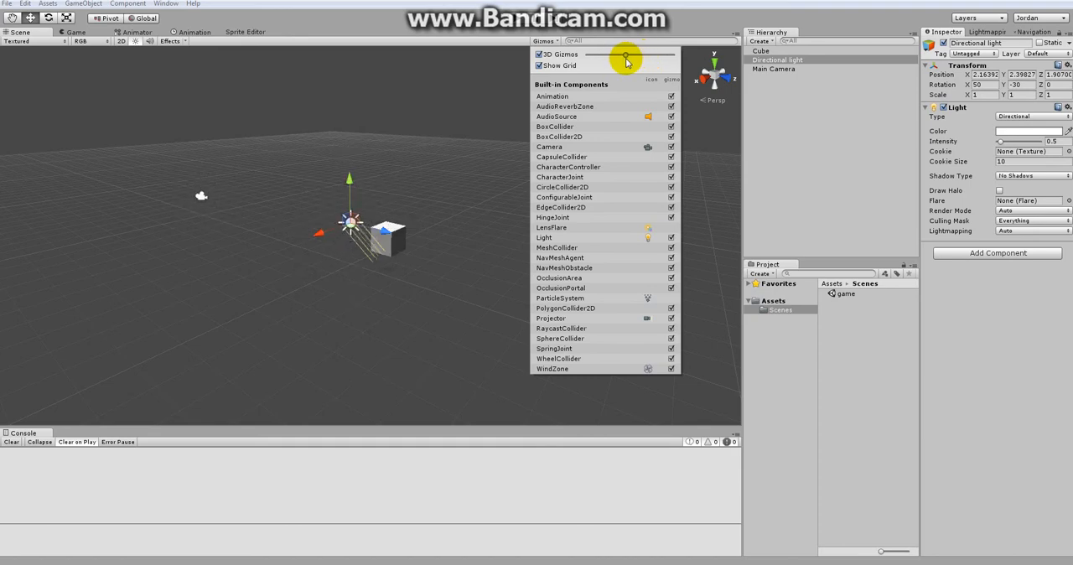
left_click(512, 104)
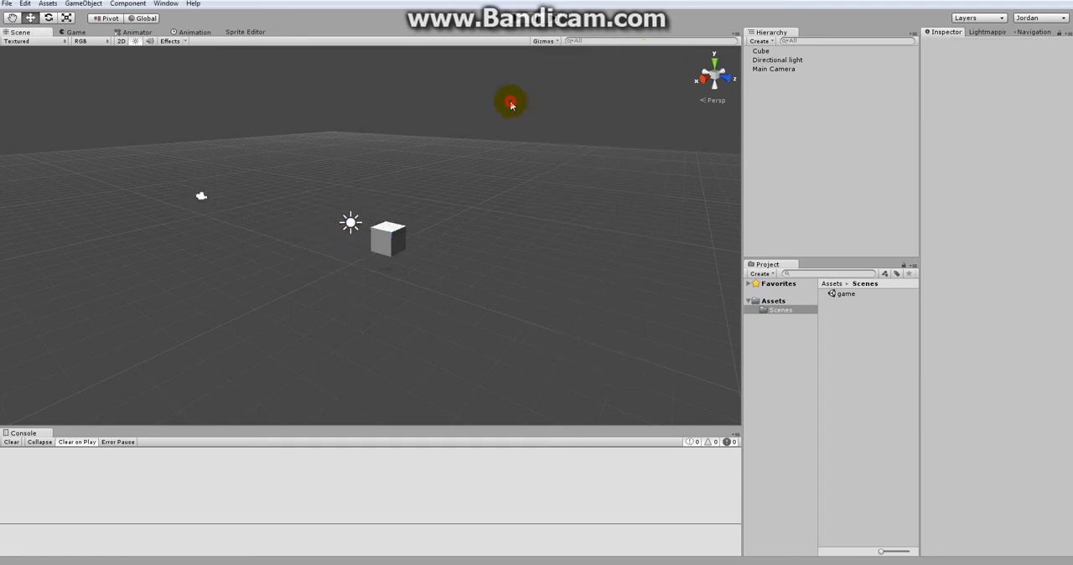
Step: Raise the directional light to about Y 4.23 and check how its icon scales as the view distance changes
left_click(362, 226)
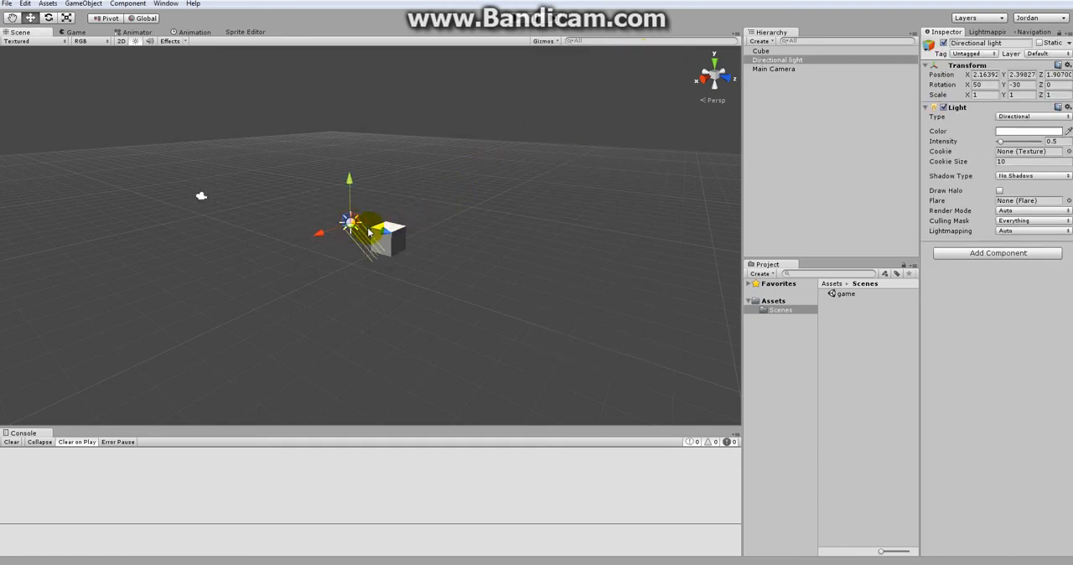
left_click_drag(353, 186, 355, 118)
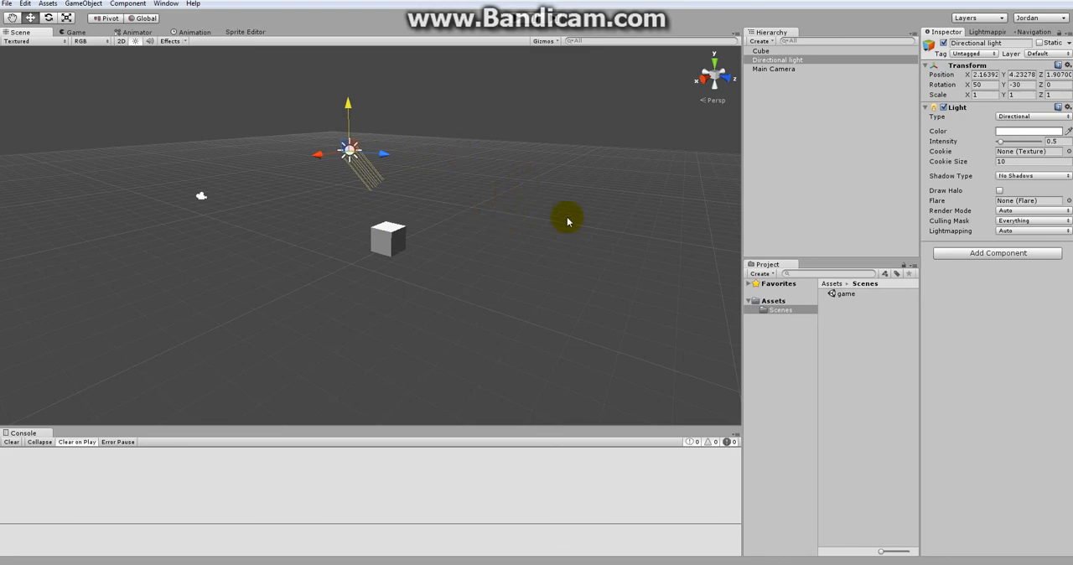
scroll(535, 214, "down", 4)
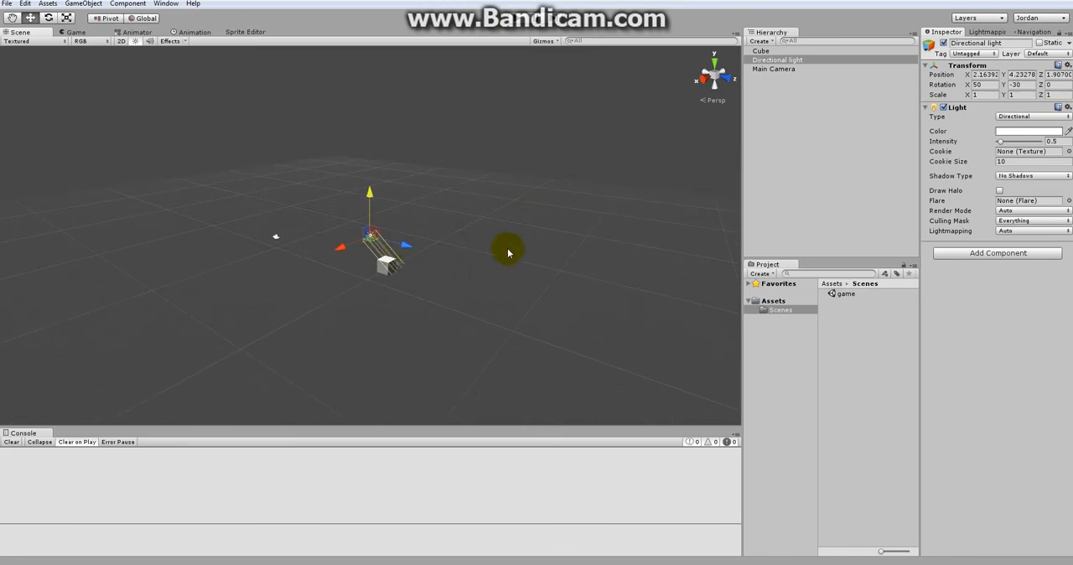
scroll(503, 270, "up", 4)
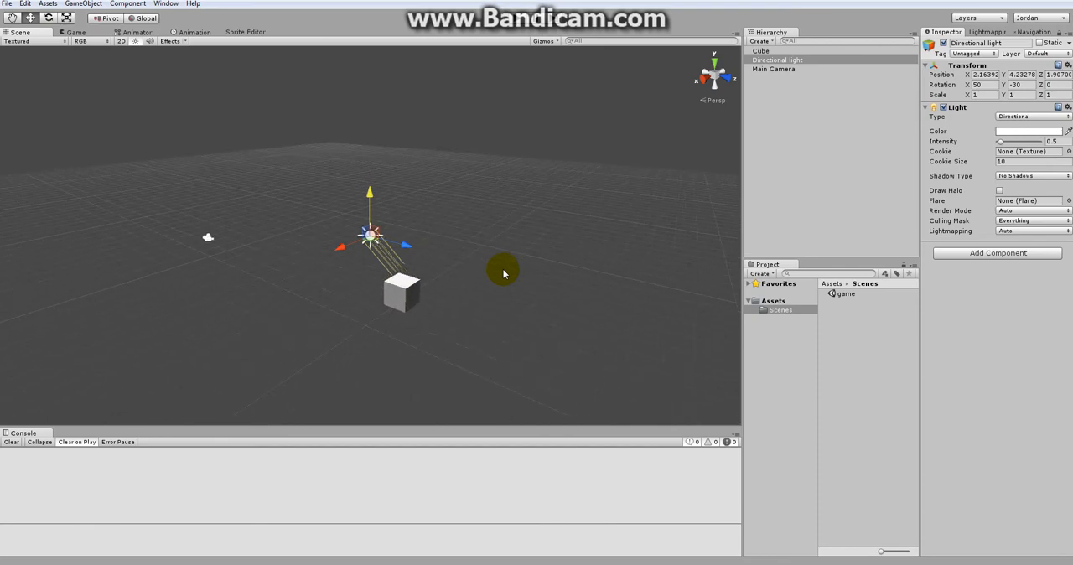
scroll(503, 271, "up", 5)
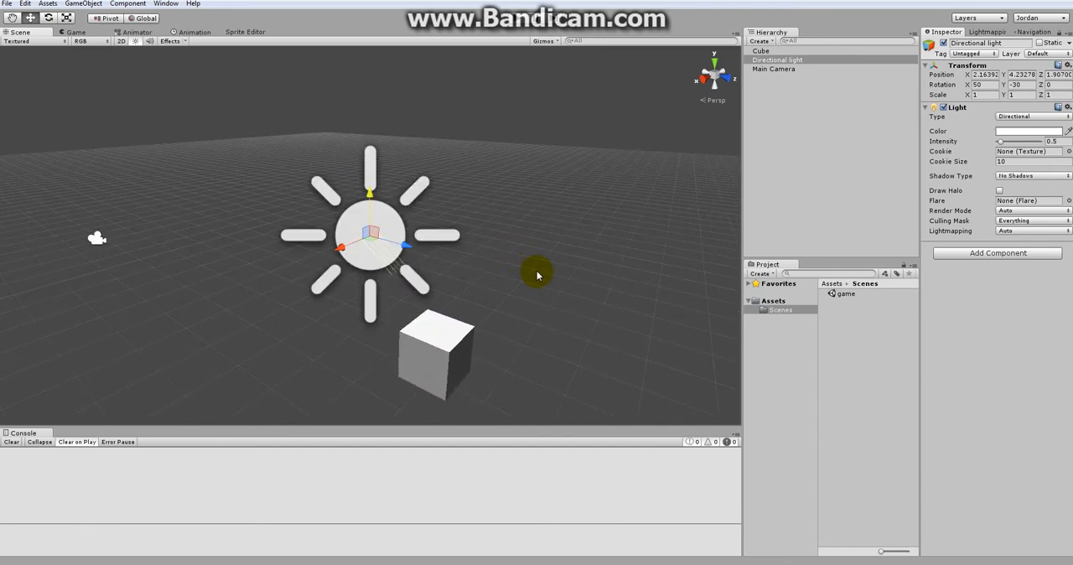
scroll(539, 272, "down", 3)
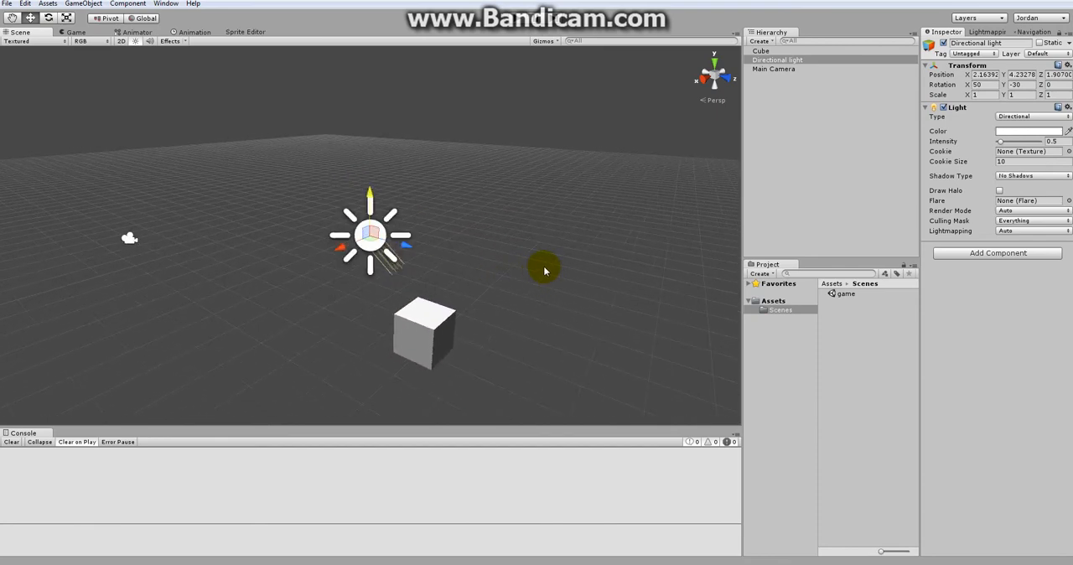
left_click_drag(545, 270, 450, 310, "alt")
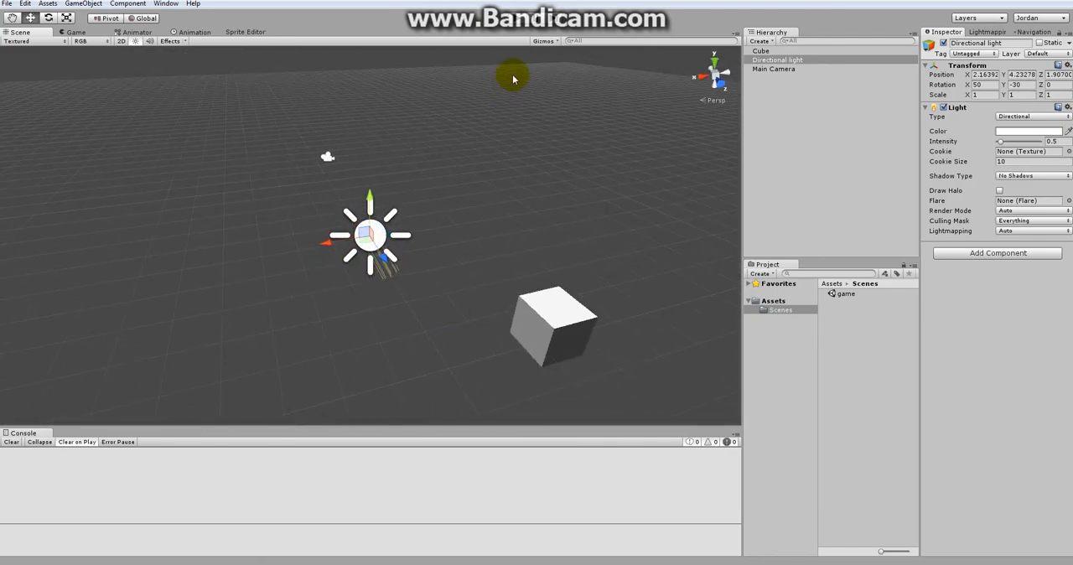
Step: Turn off 3D Gizmos for the Scene view and examine the directional light's icon and rays from several angles
left_click(543, 41)
left_click(539, 55)
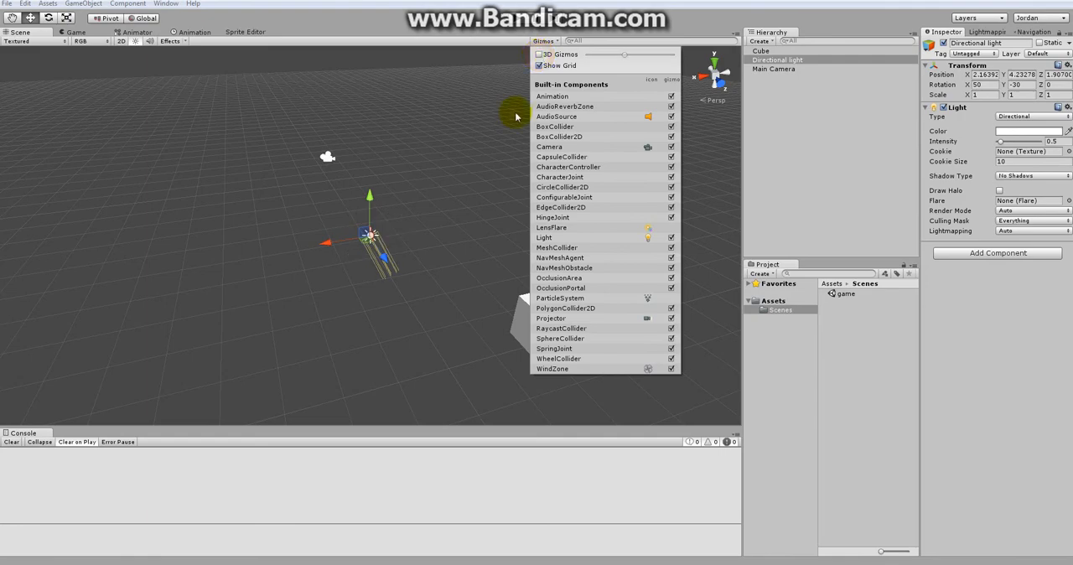
left_click(461, 204)
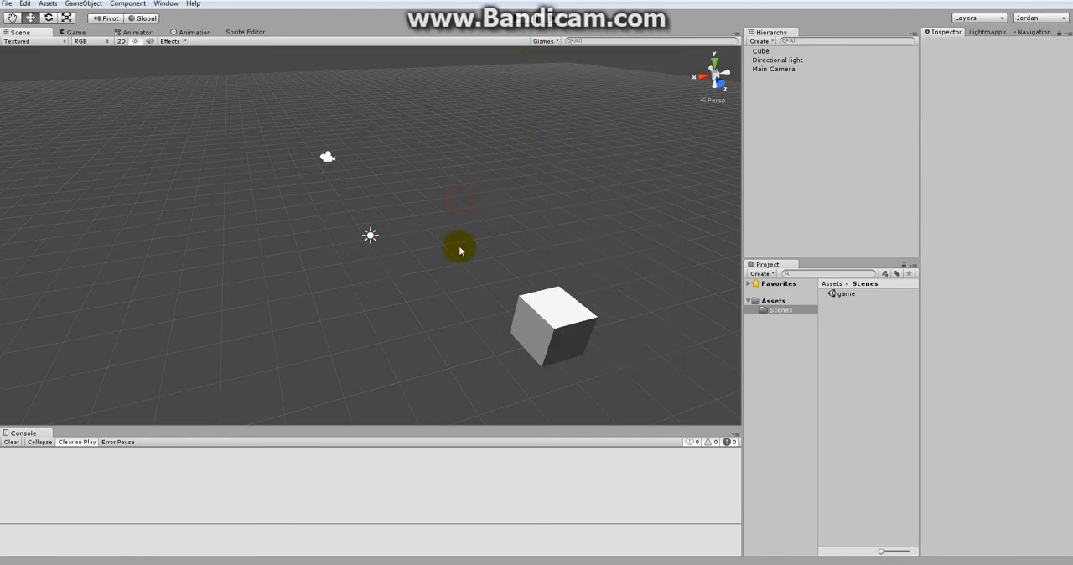
left_click(367, 235)
left_click_drag(338, 289, 574, 205, "alt")
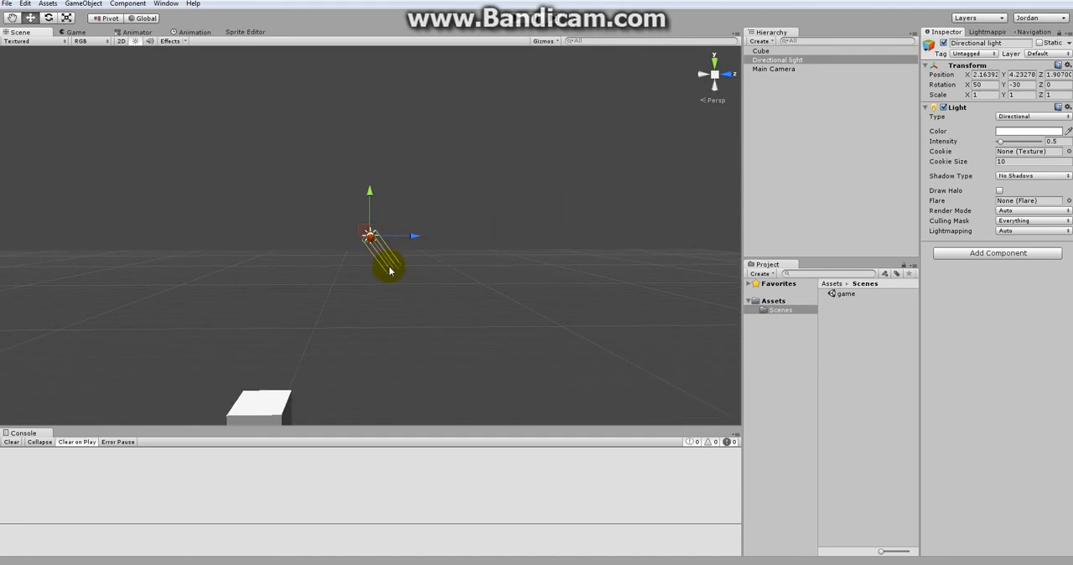
left_click_drag(488, 237, 324, 257, "alt")
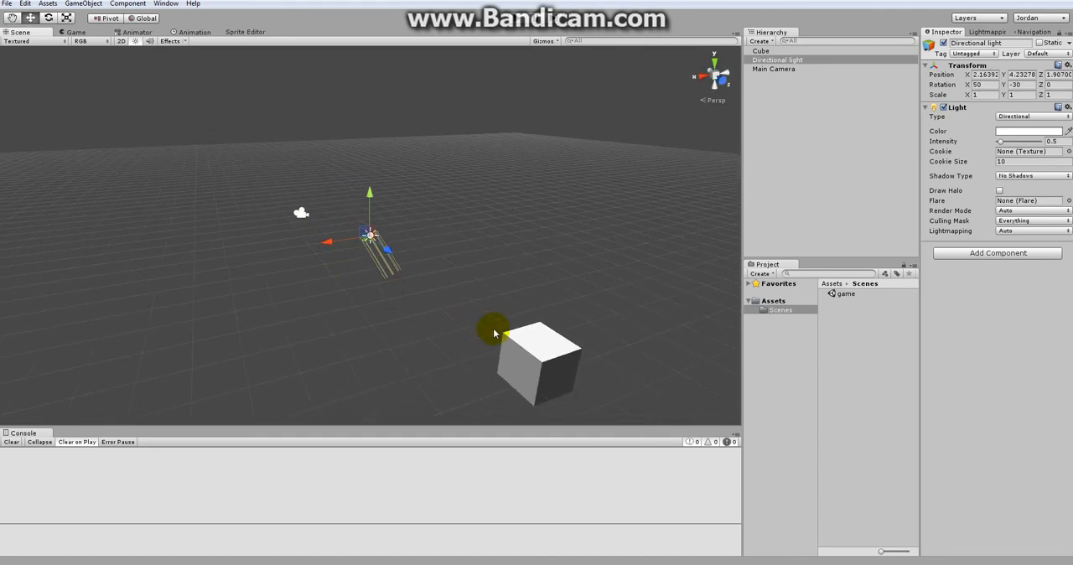
left_click(479, 230)
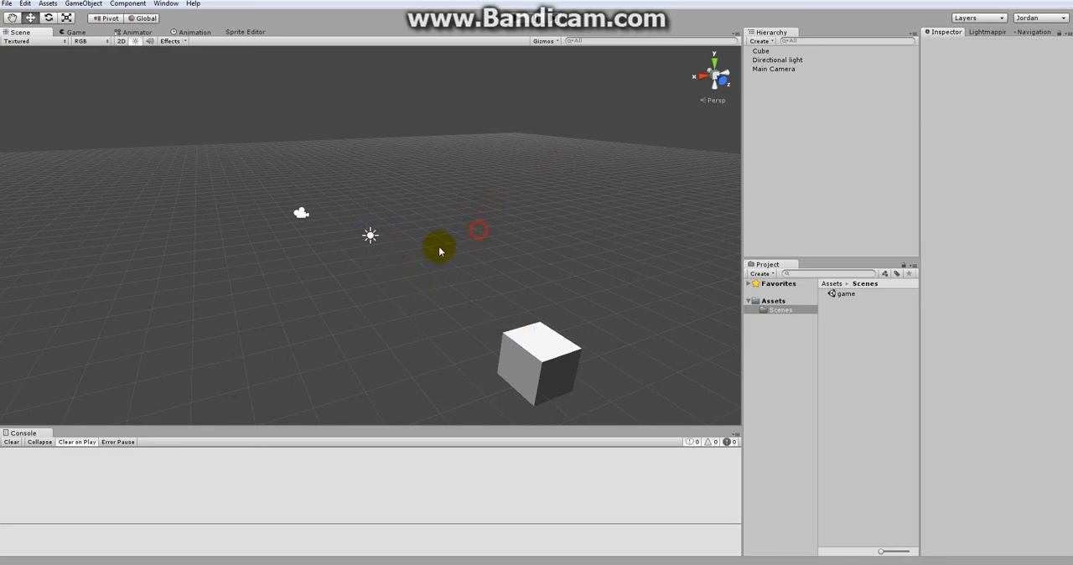
Step: Rotate the directional light to about X 54.8, Y -181, Z -140.6 and scale it to about 0.97 along Y
left_click(763, 60)
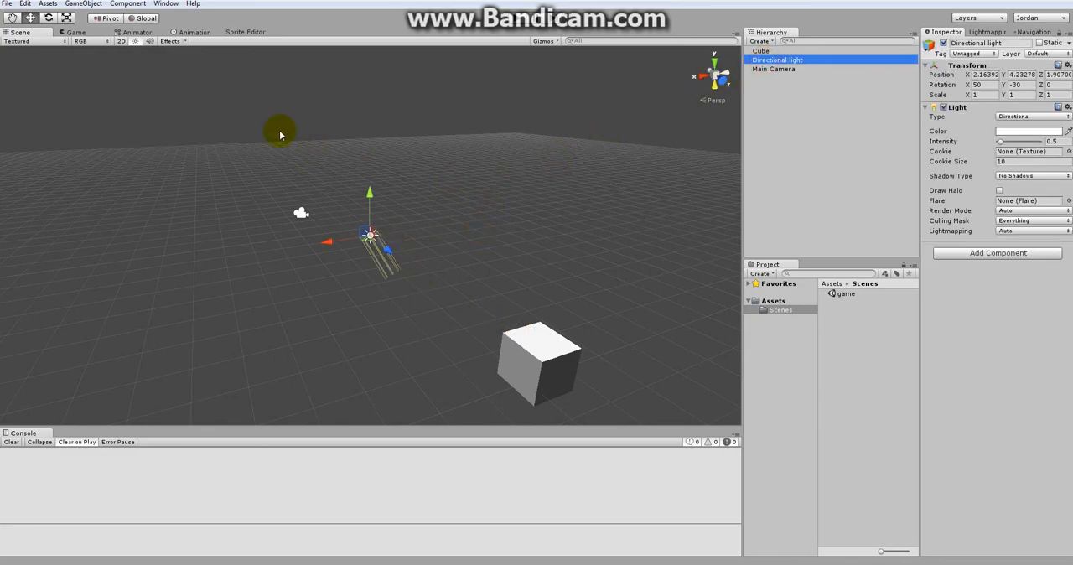
left_click(49, 19)
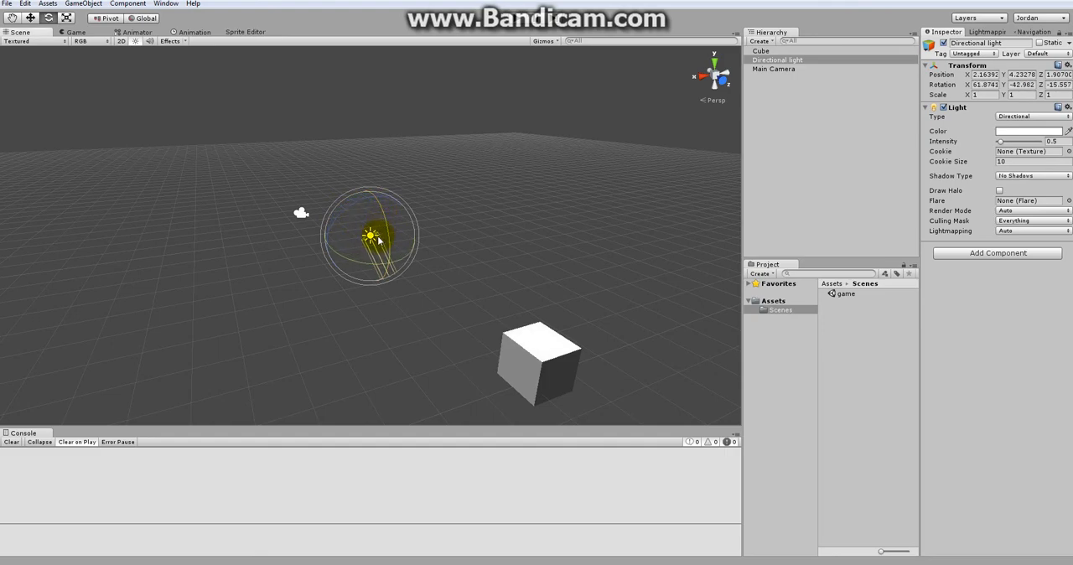
mouse_move(374, 263)
left_mouse_down()
mouse_move(350, 319)
mouse_move(370, 270)
mouse_move(374, 304)
left_mouse_up()
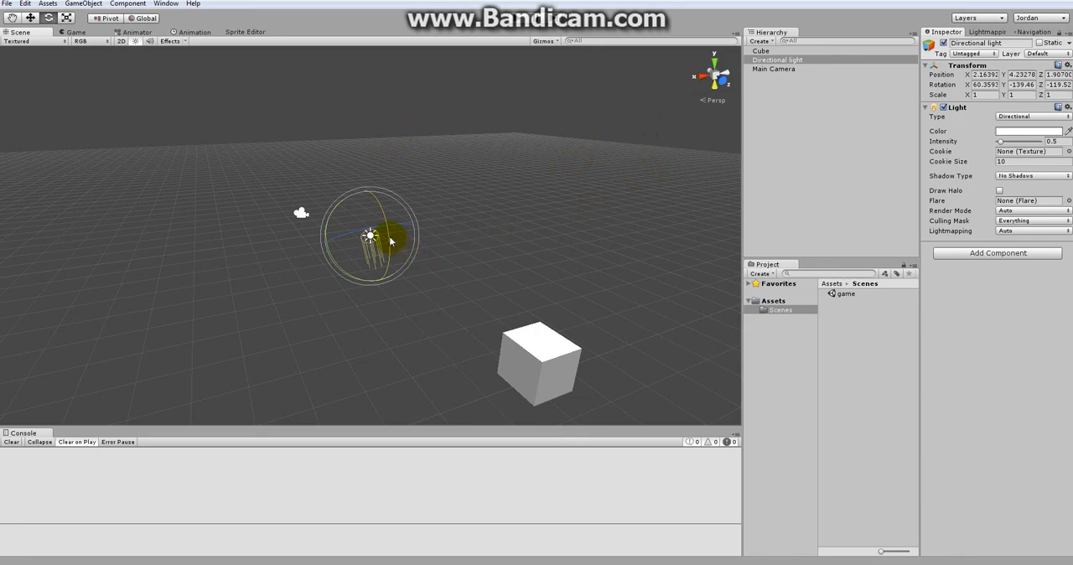
mouse_move(388, 266)
left_mouse_down()
mouse_move(369, 239)
mouse_move(290, 241)
mouse_move(373, 243)
mouse_move(525, 219)
mouse_move(420, 242)
mouse_move(387, 209)
mouse_move(404, 255)
mouse_move(387, 203)
left_mouse_up()
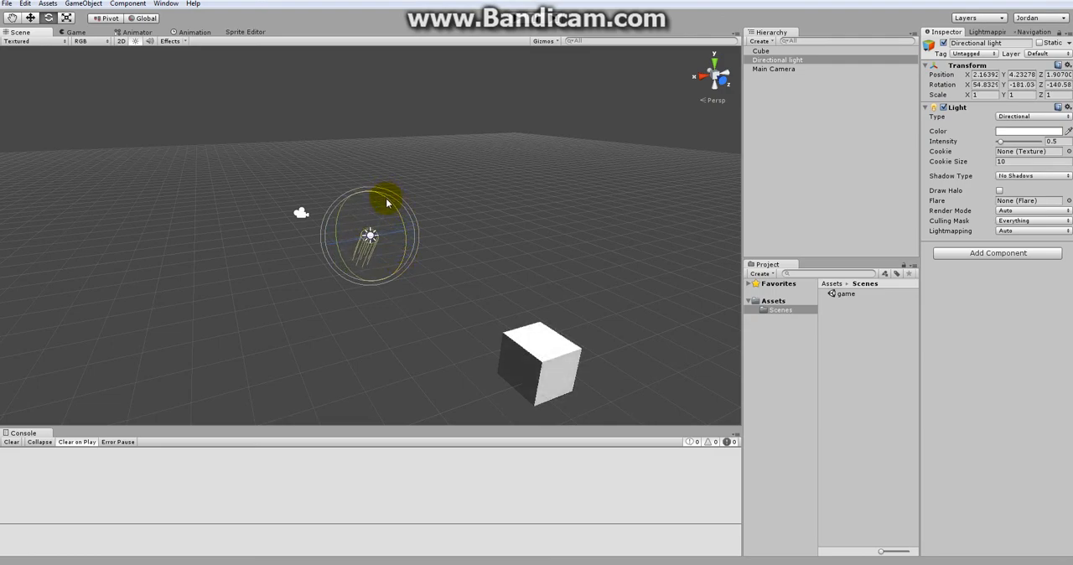
left_click(66, 17)
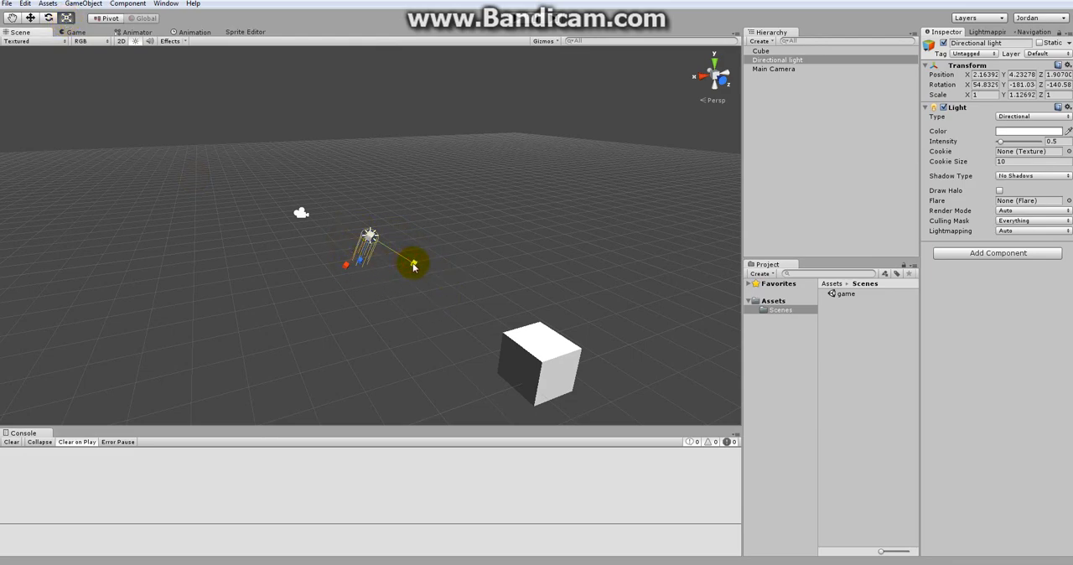
left_click_drag(406, 264, 408, 266)
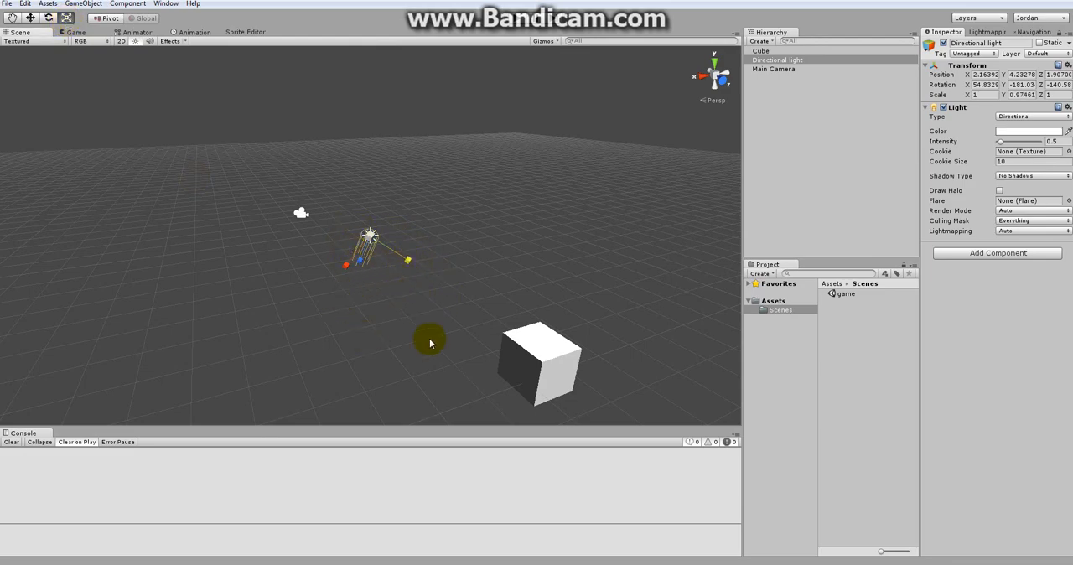
Step: Scale the cube along each axis separately and then uniformly, to about X 1.91, Y 2.25, Z 2.36
left_click(549, 353)
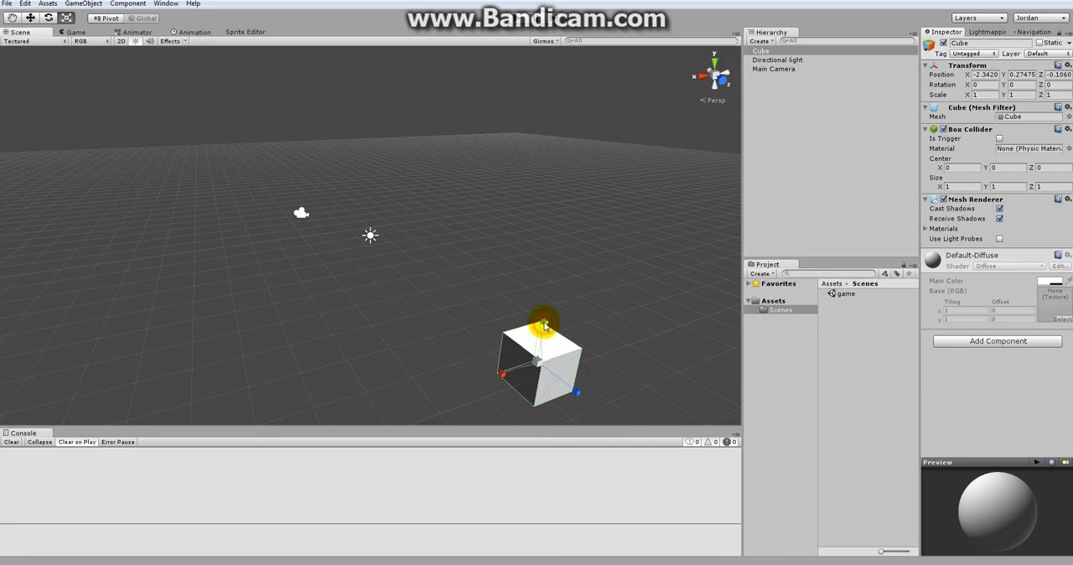
mouse_move(544, 326)
left_mouse_down()
mouse_move(556, 252)
mouse_move(551, 311)
left_mouse_up()
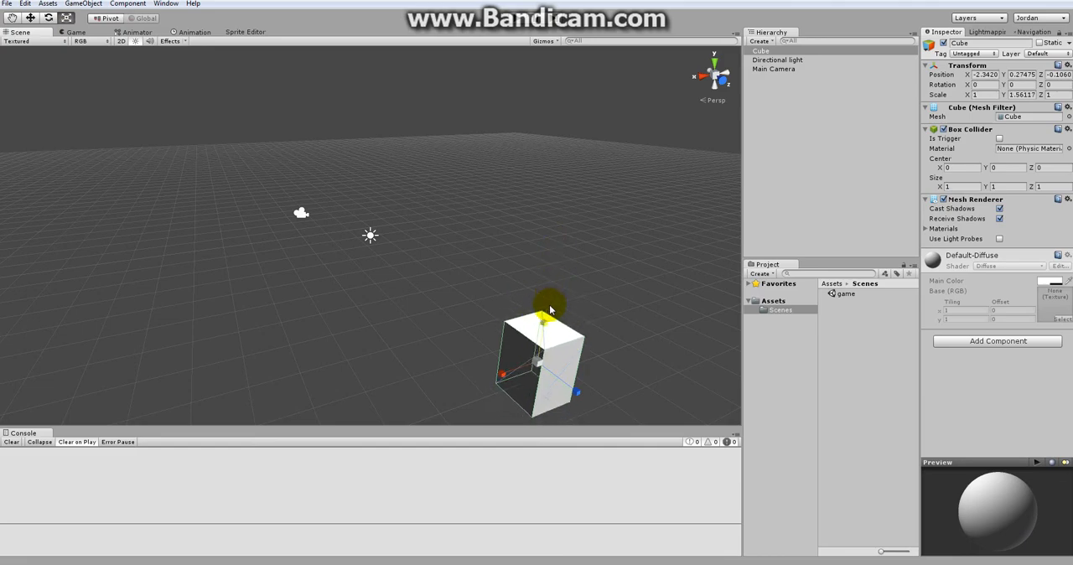
mouse_move(503, 375)
left_mouse_down()
mouse_move(469, 377)
mouse_move(487, 375)
left_mouse_up()
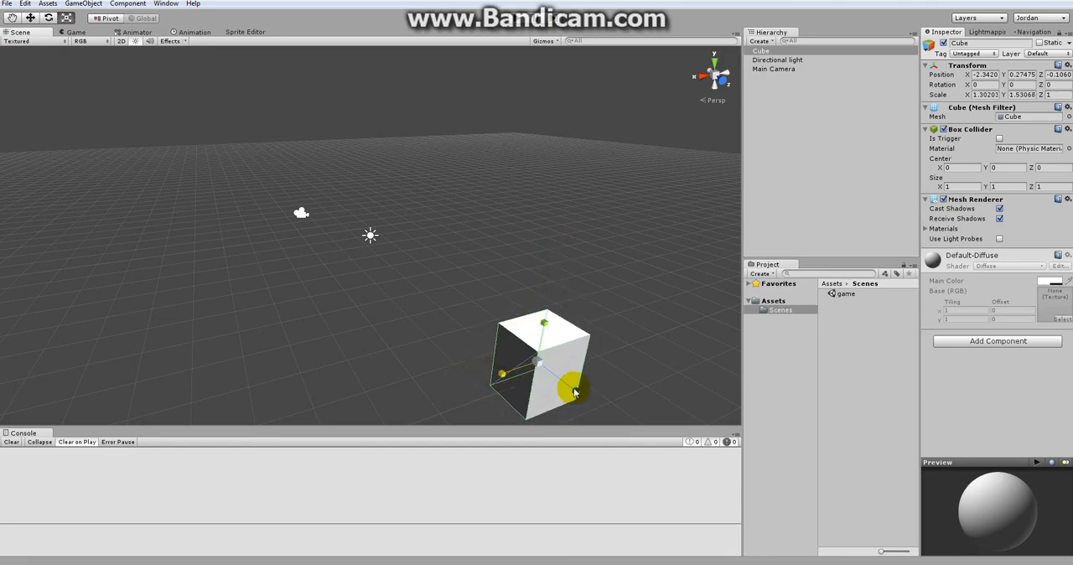
left_click_drag(575, 394, 599, 405)
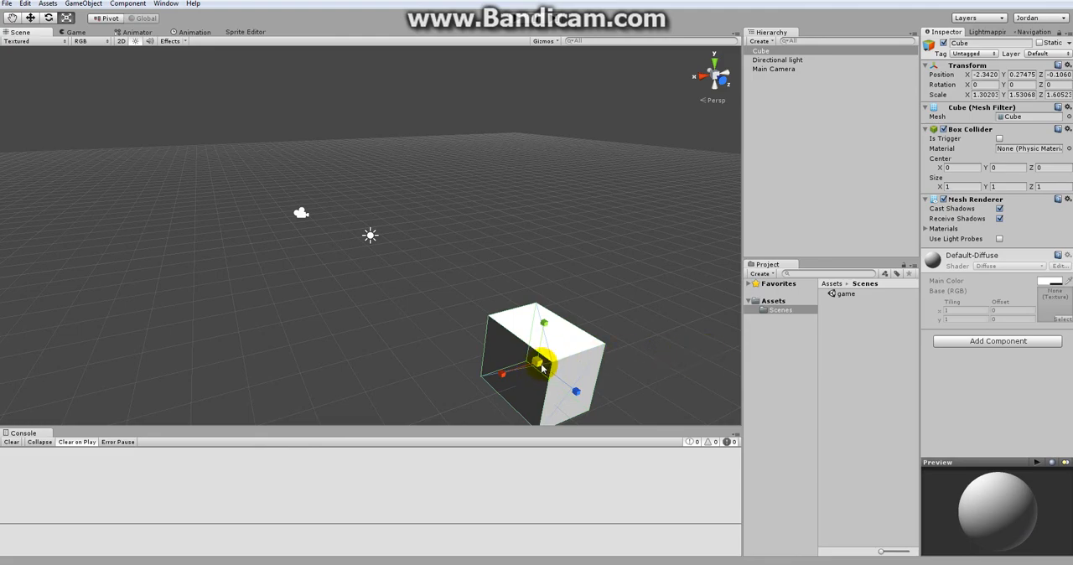
left_click_drag(539, 364, 556, 327)
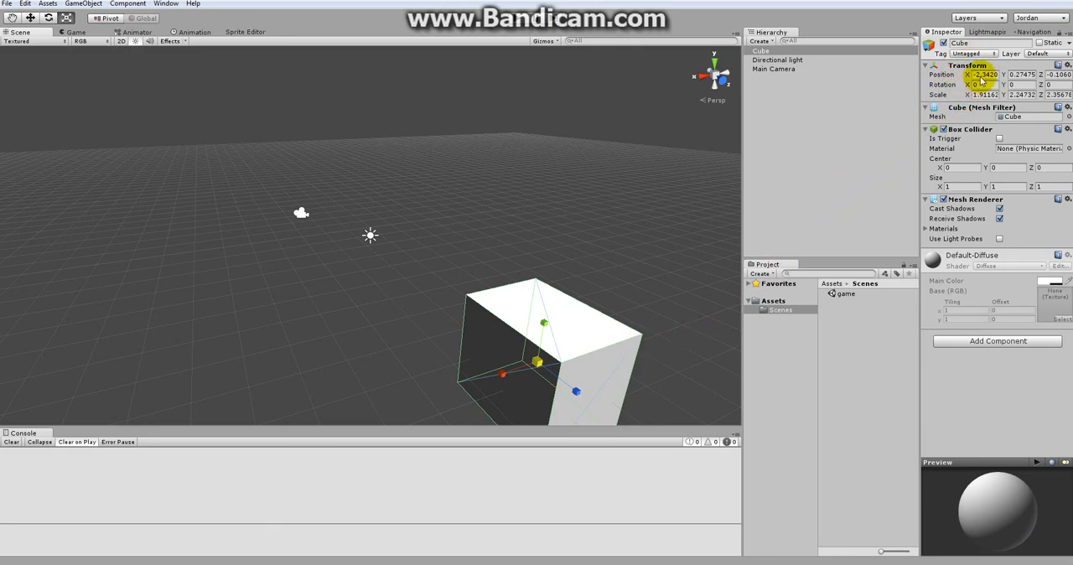
Step: Try an X position of -2 for the cube, then set its position to X 1, Y 1, Z 1
type("-2")
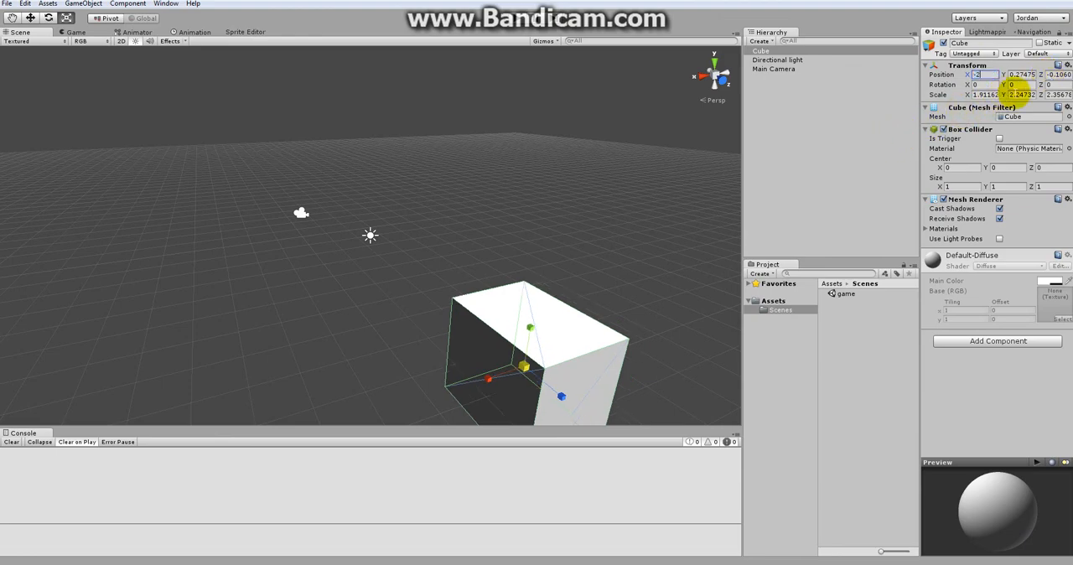
left_click(1025, 76)
left_click(990, 76)
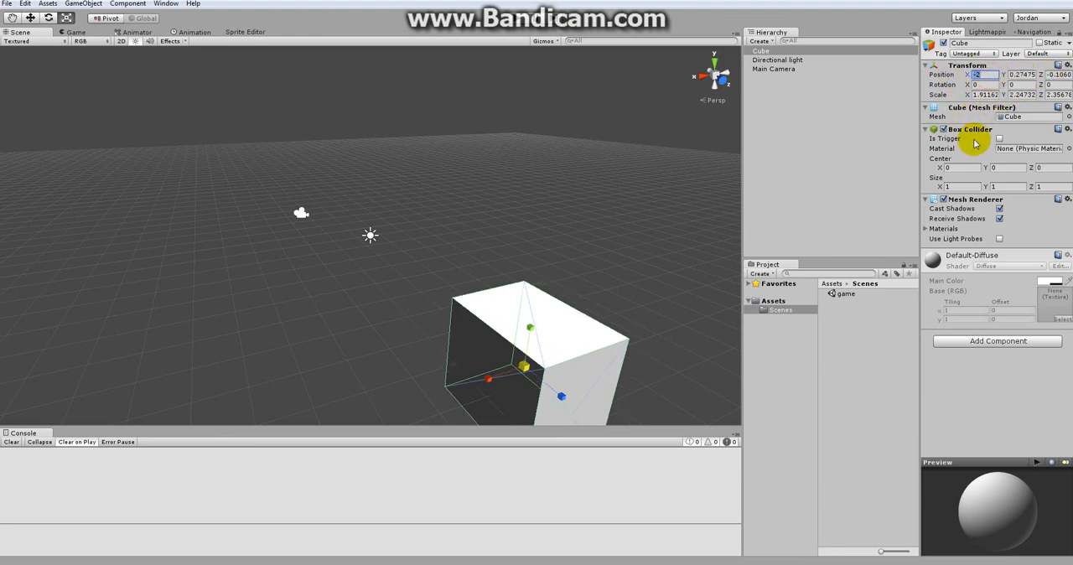
type("1")
left_click(1014, 75)
type("1")
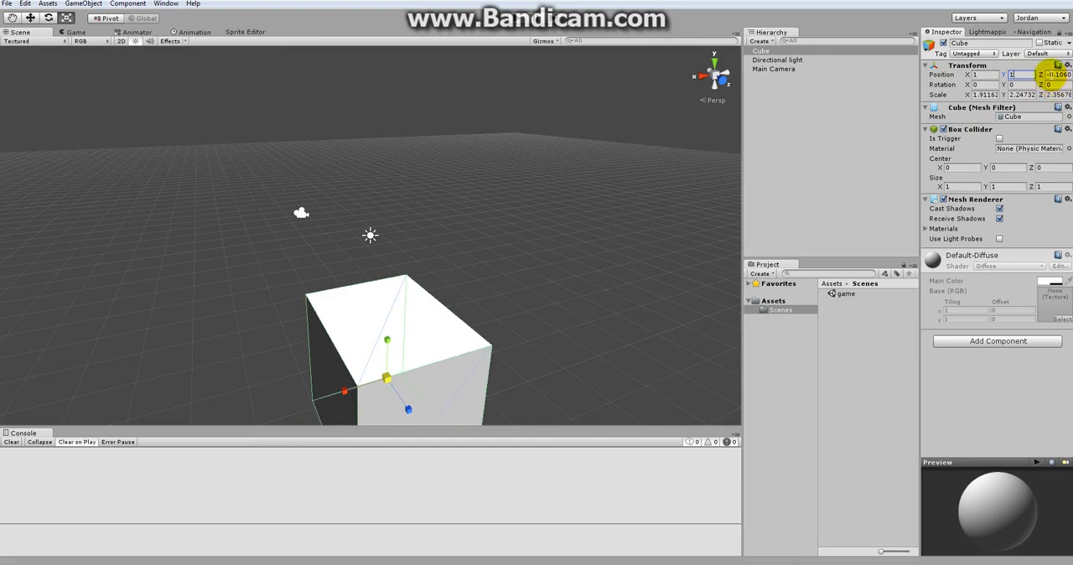
type("1")
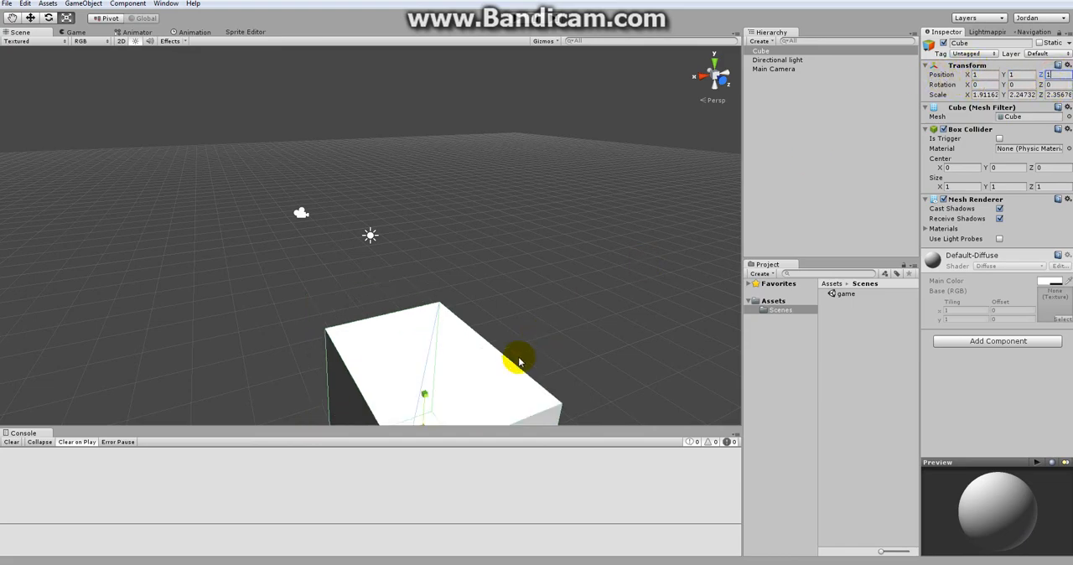
Step: Switch to the Move tool, frame the cube, and set its scale to X 1, Y 1, Z 1
left_click(467, 376)
left_click(30, 18)
left_click_drag(245, 235, 501, 374, "alt")
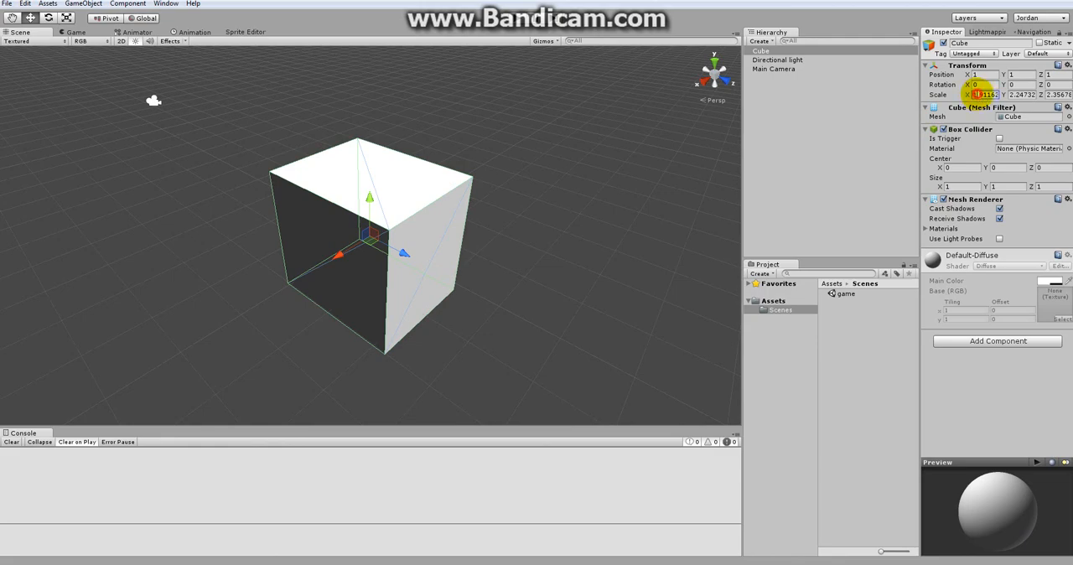
type("1")
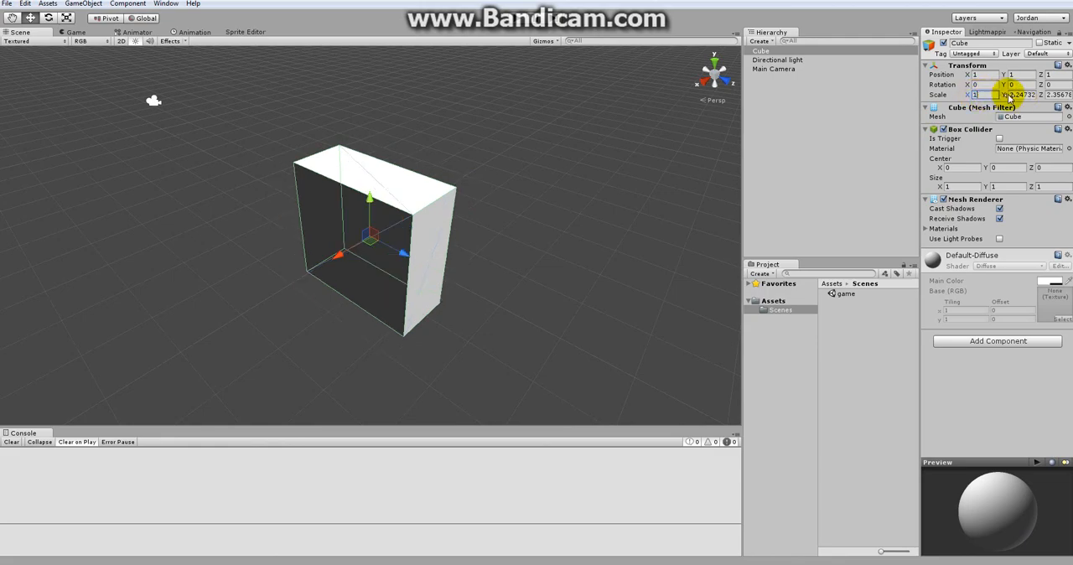
left_click(1023, 94)
type("1")
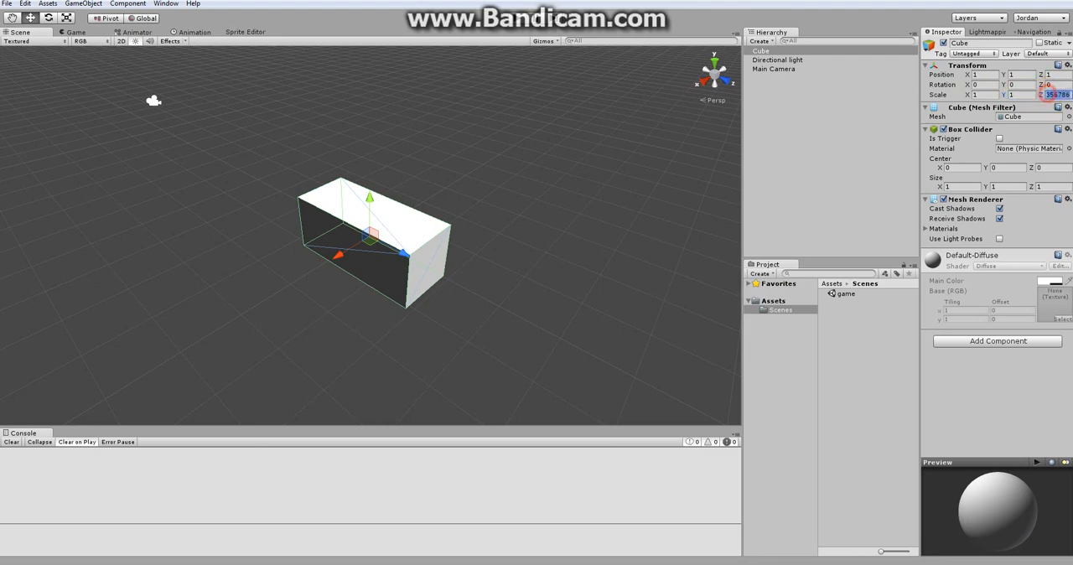
type("1")
left_click(579, 249)
left_click(398, 241)
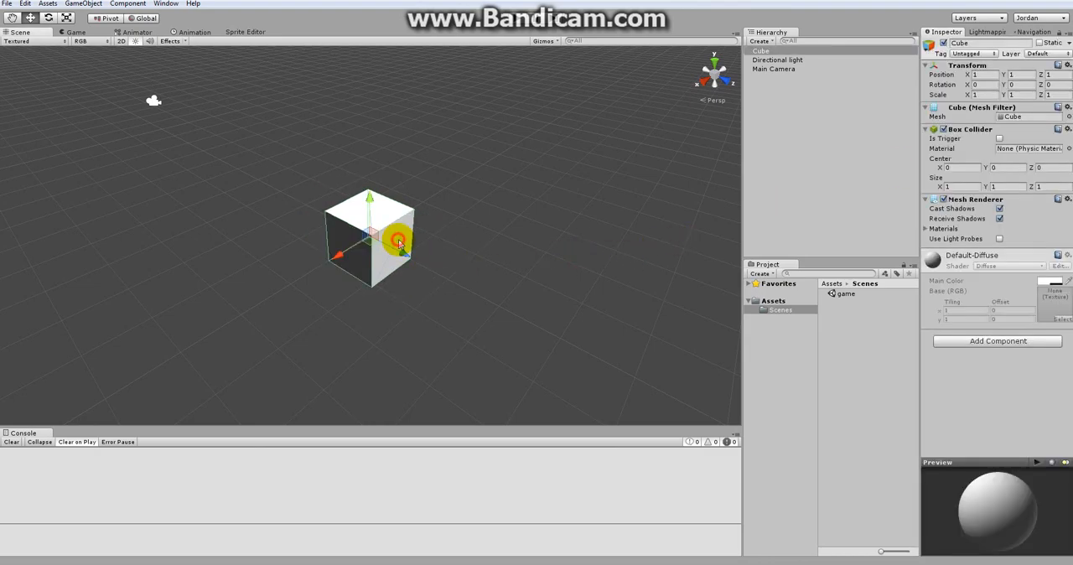
Step: Deselect the cube and look through the Game, Animator, Animation and Sprite Editor views before returning to the Scene view
left_click_drag(486, 280, 511, 243, "alt")
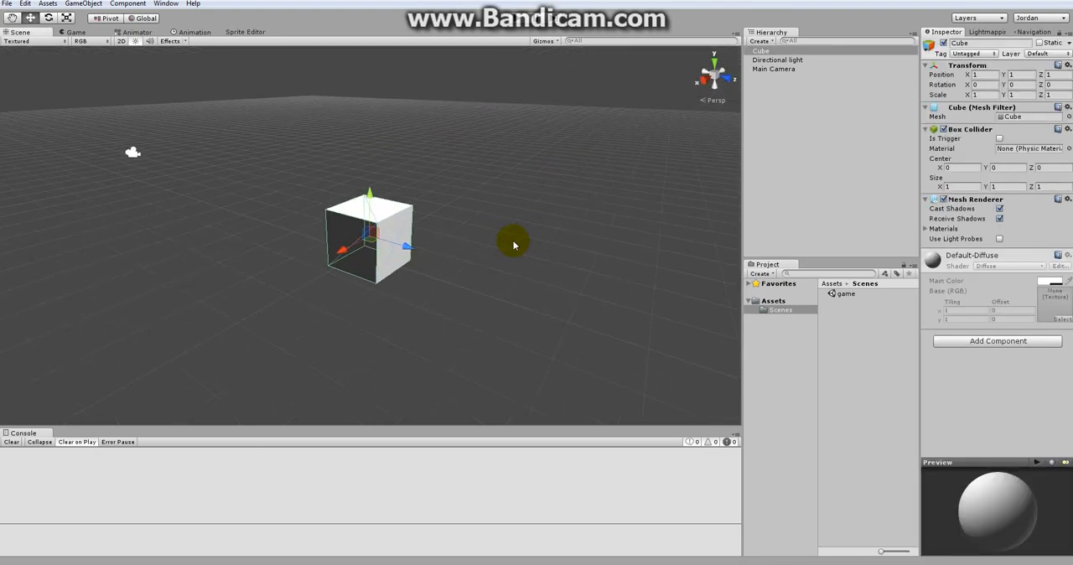
left_click(769, 216)
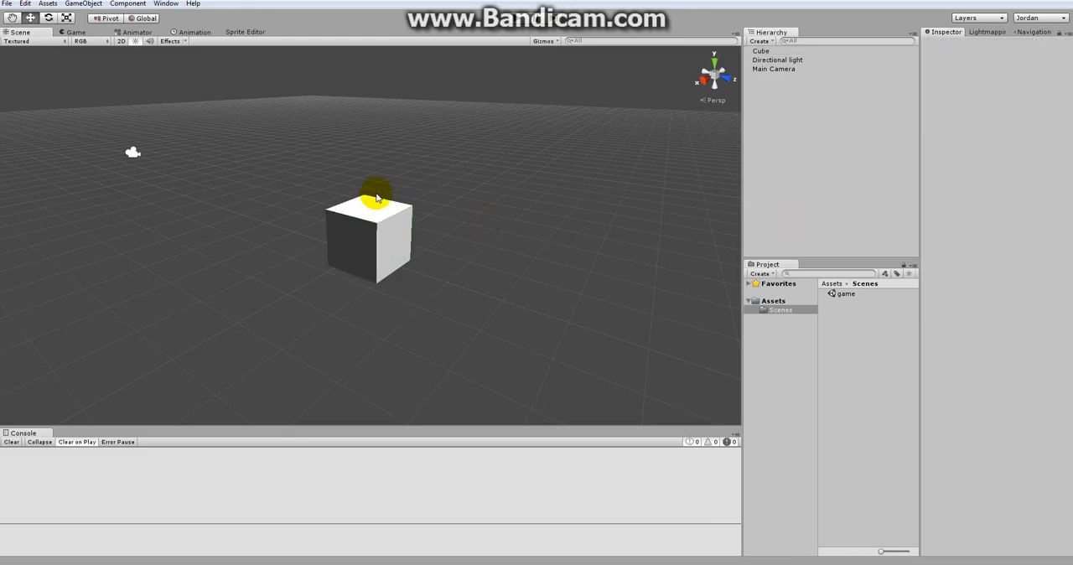
left_click(76, 31)
left_click(137, 32)
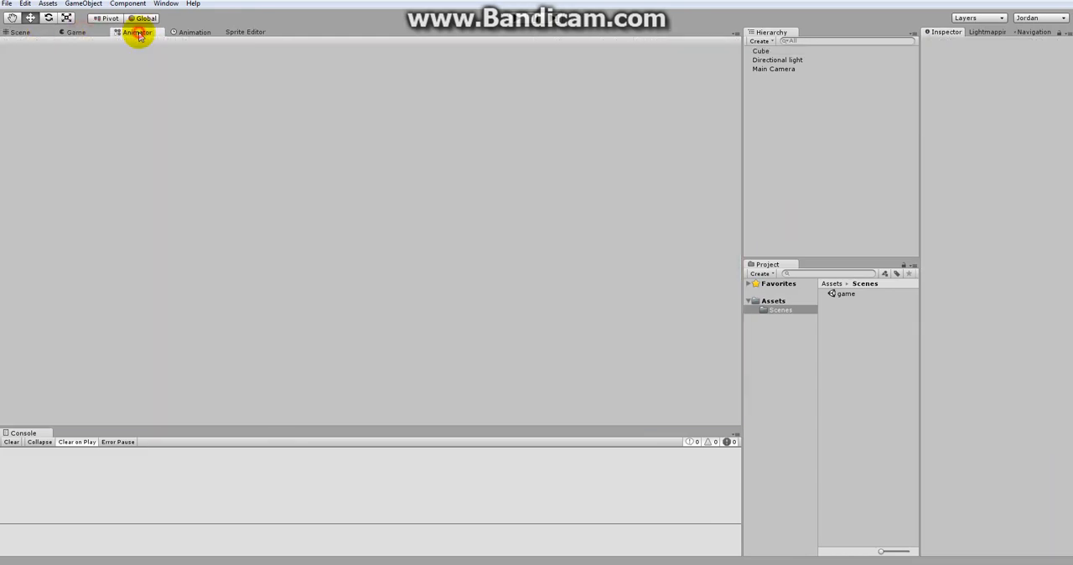
left_click(193, 32)
left_click(245, 32)
left_click(15, 32)
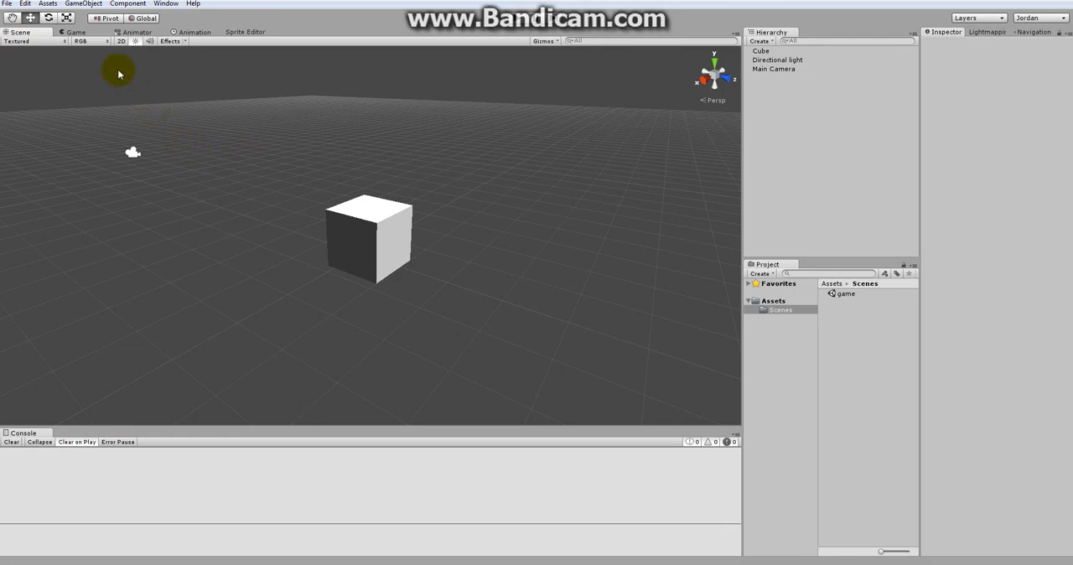
left_click(48, 4)
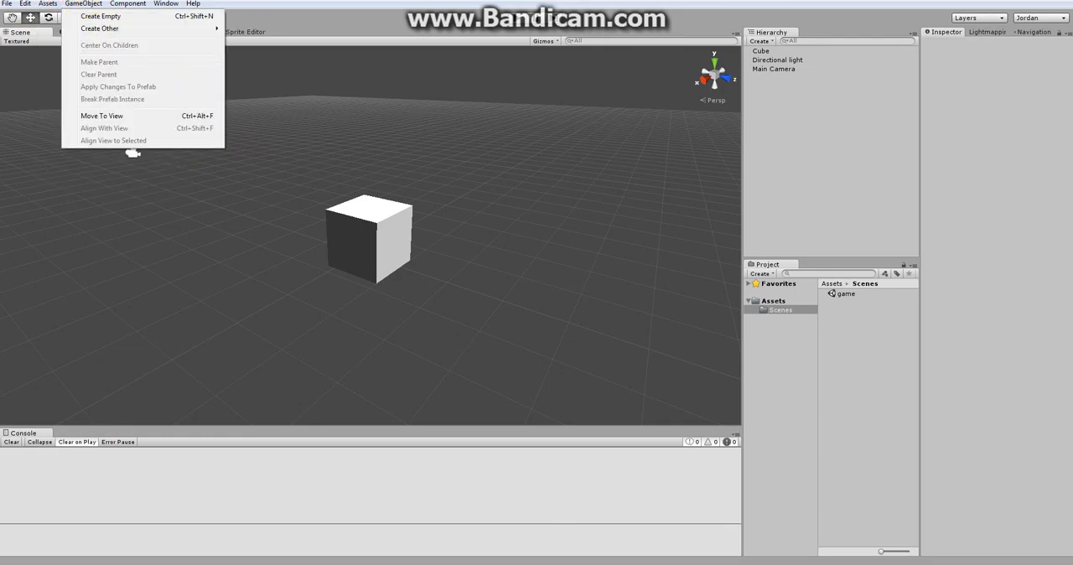
left_click(88, 4)
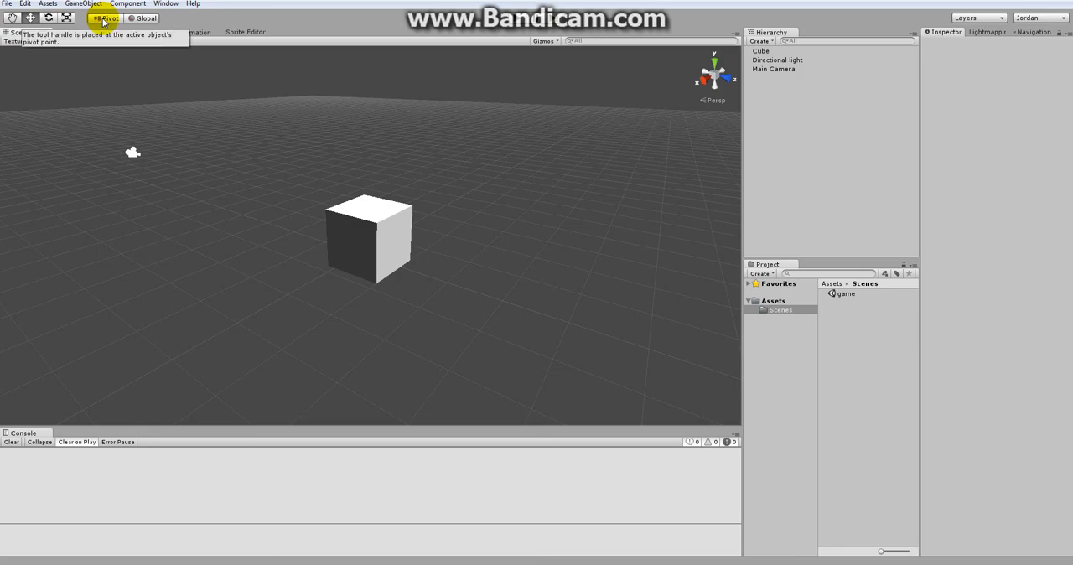